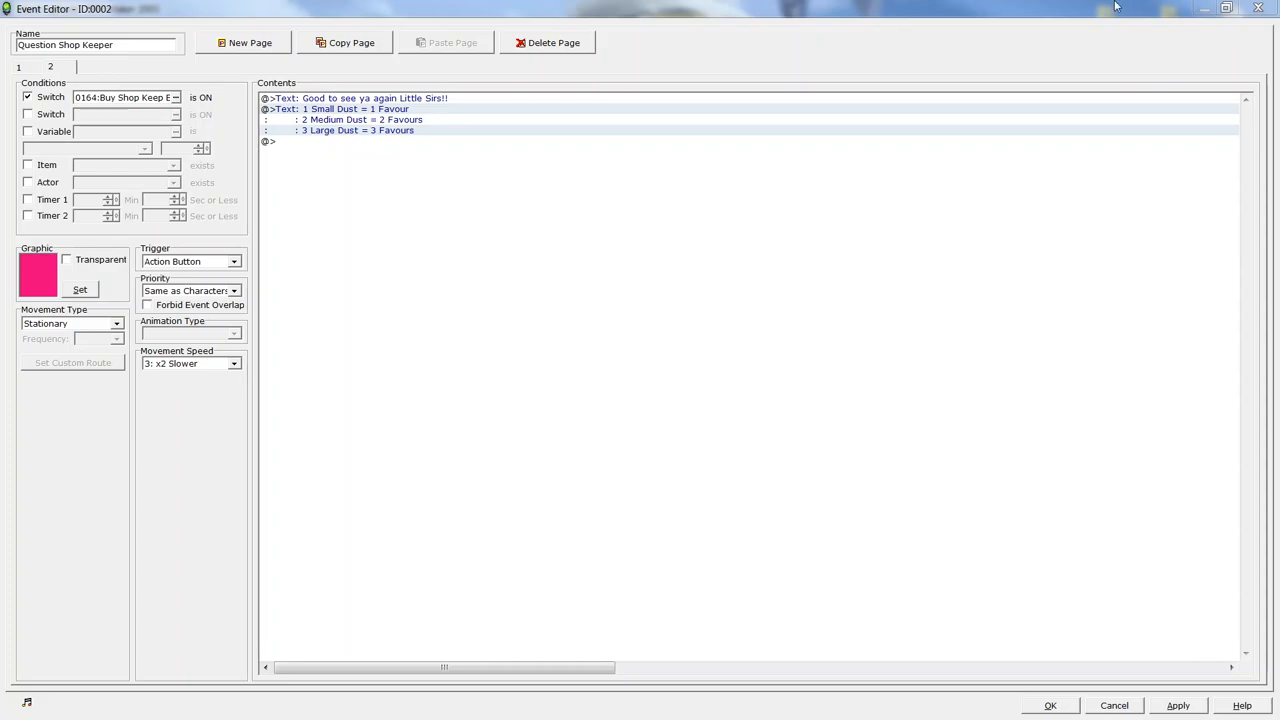
# Step: Insert a Shop Processing command on the empty last line, keeping the Welcome message style
pyautogui.rightClick(300, 141)
pyautogui.click(330, 152)
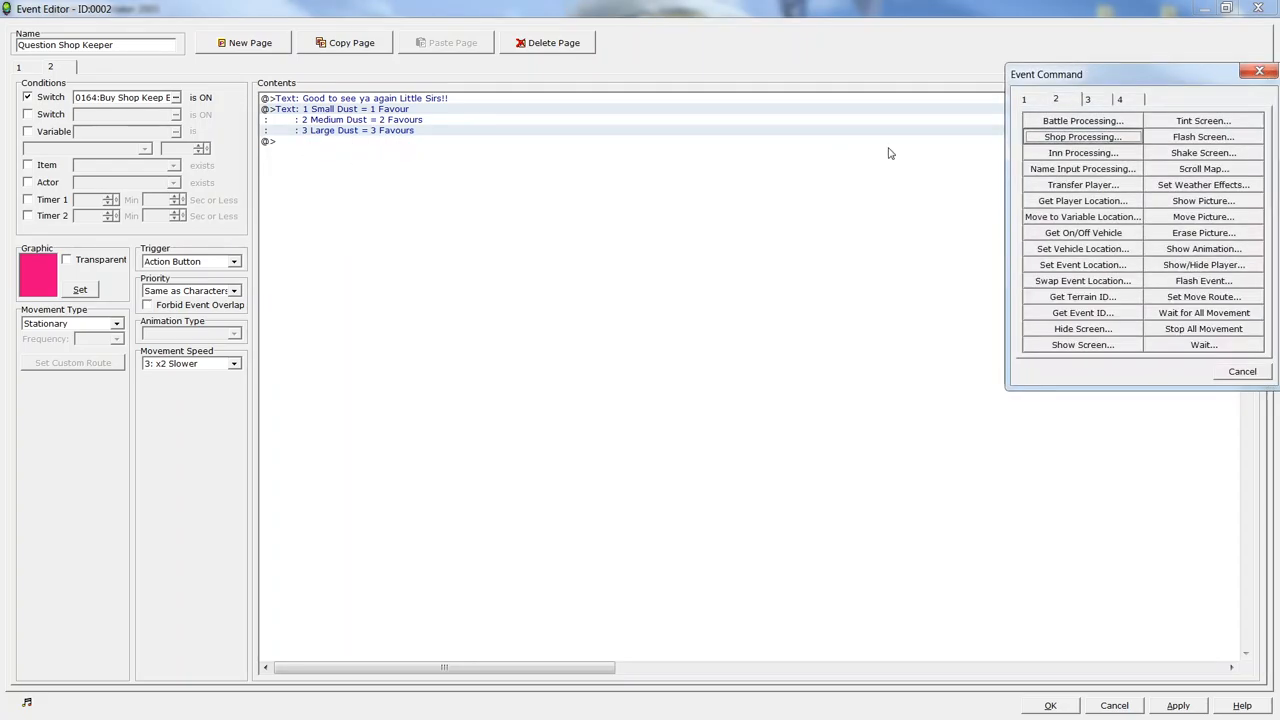
pyautogui.moveTo(1113, 83)
pyautogui.mouseDown()
pyautogui.moveTo(703, 107)
pyautogui.moveTo(589, 140)
pyautogui.mouseUp()
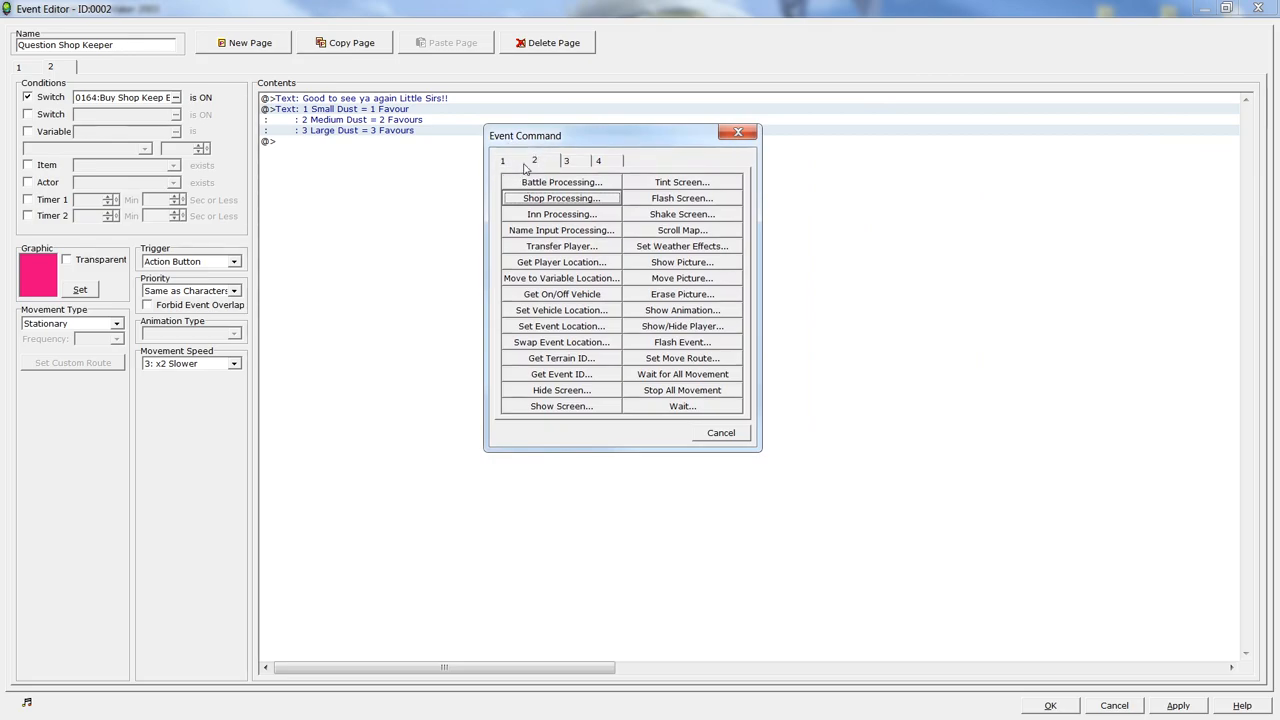
pyautogui.click(545, 203)
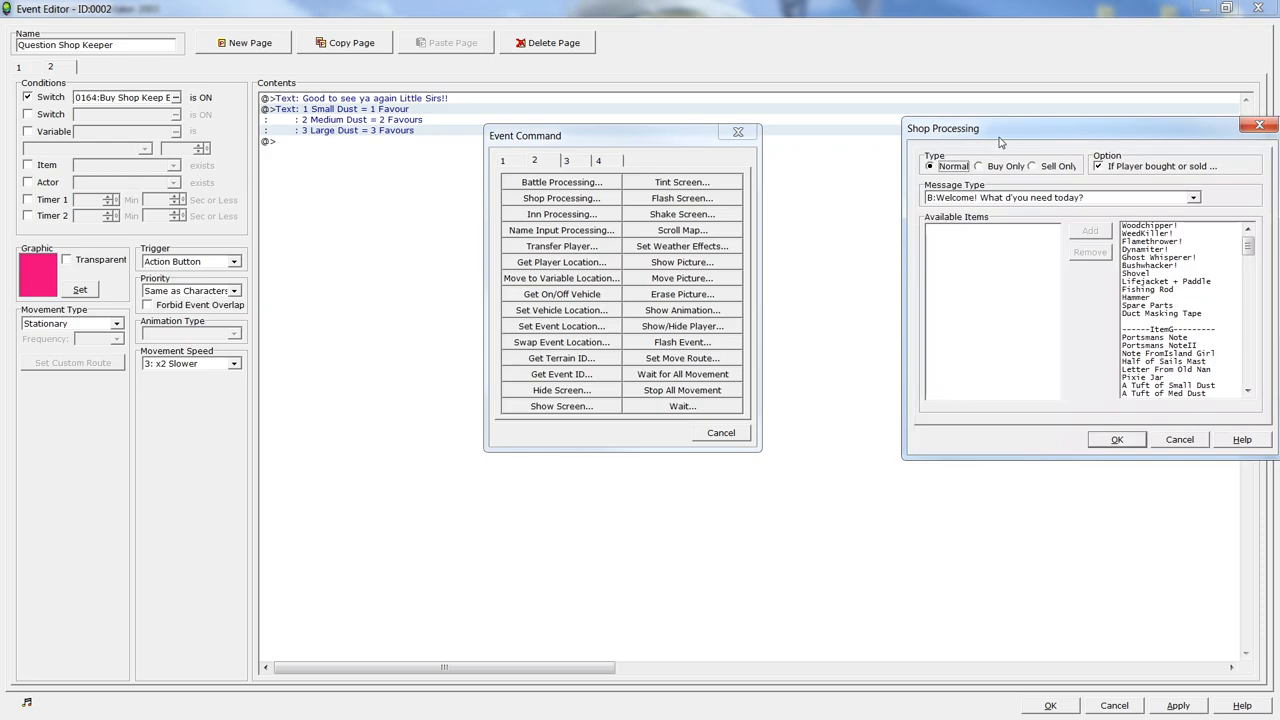
pyautogui.moveTo(1003, 130); pyautogui.dragTo(703, 138)
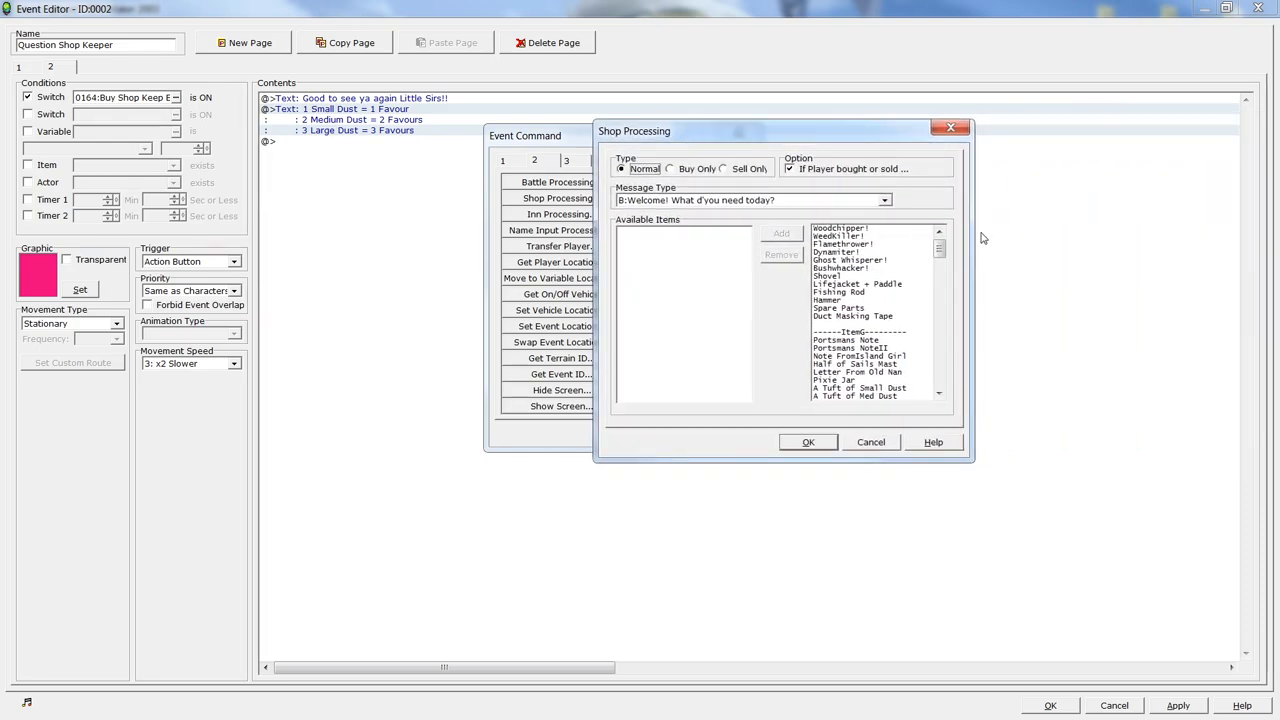
pyautogui.click(697, 204)
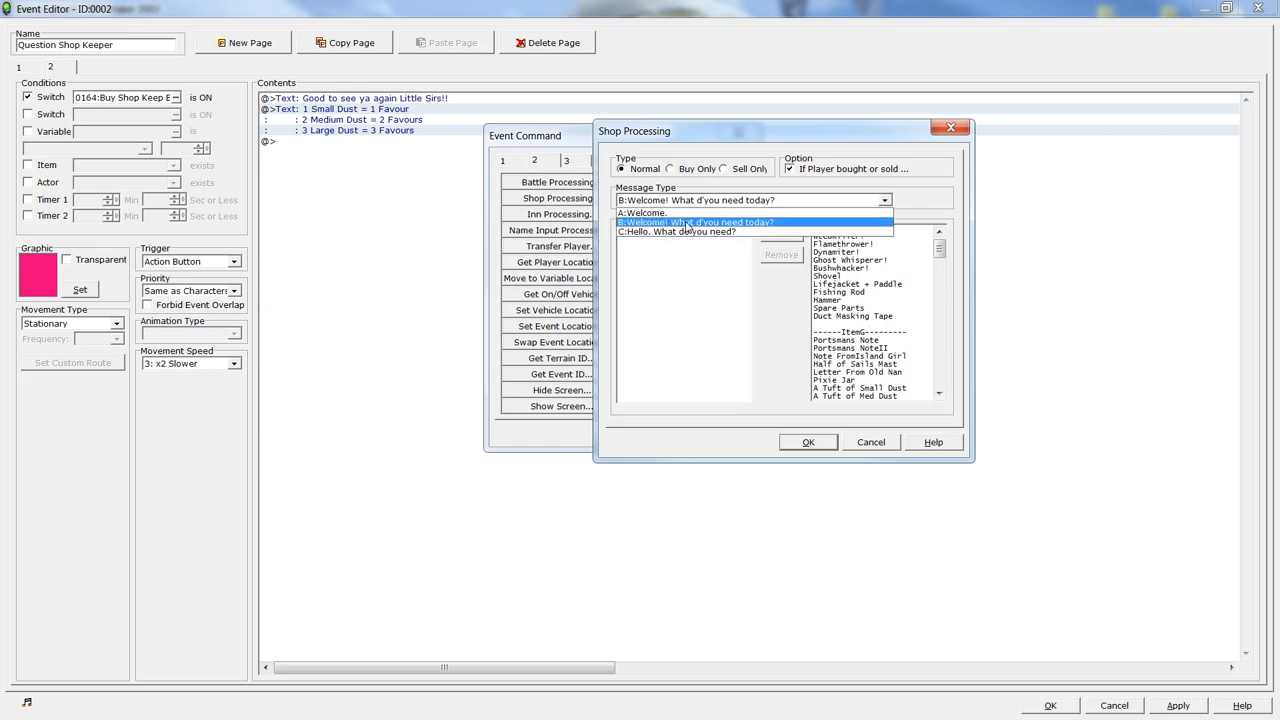
pyautogui.click(687, 224)
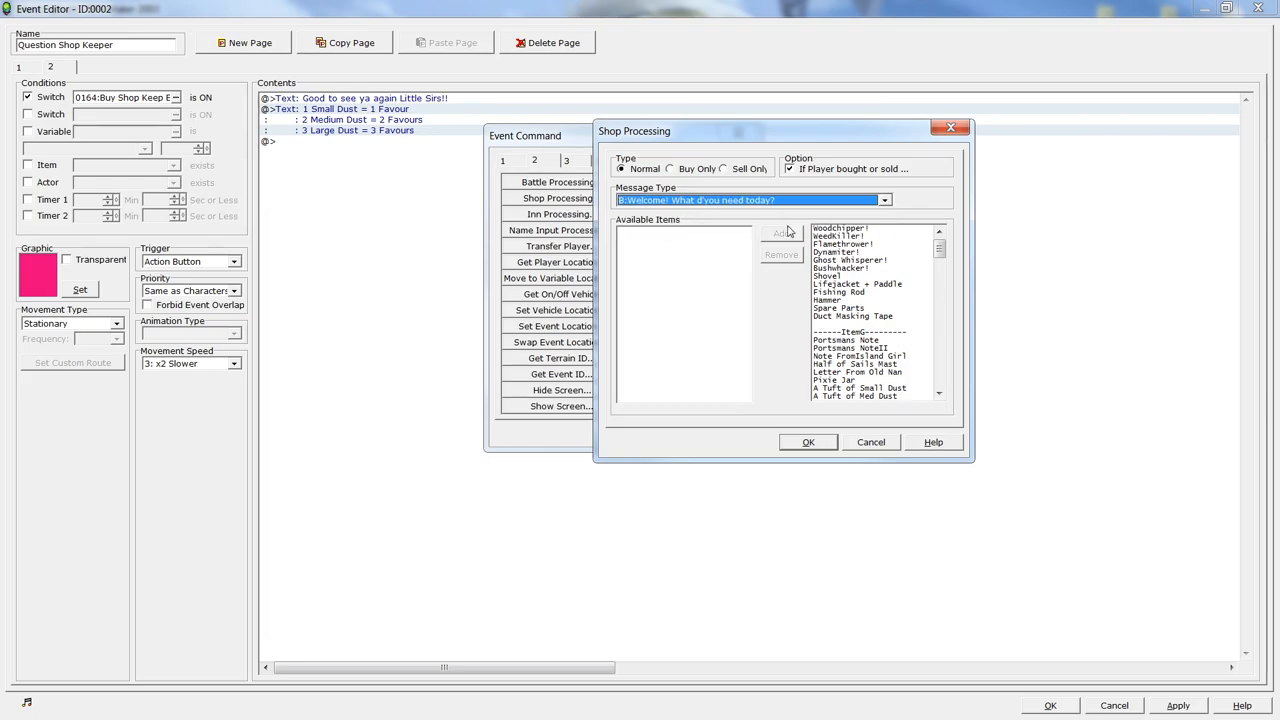
# Step: Stock the shop with WeedKiller!, Dynamiter! and Duct Masking Tape, keep bought-or-sold branching, and confirm
pyautogui.click(860, 237)
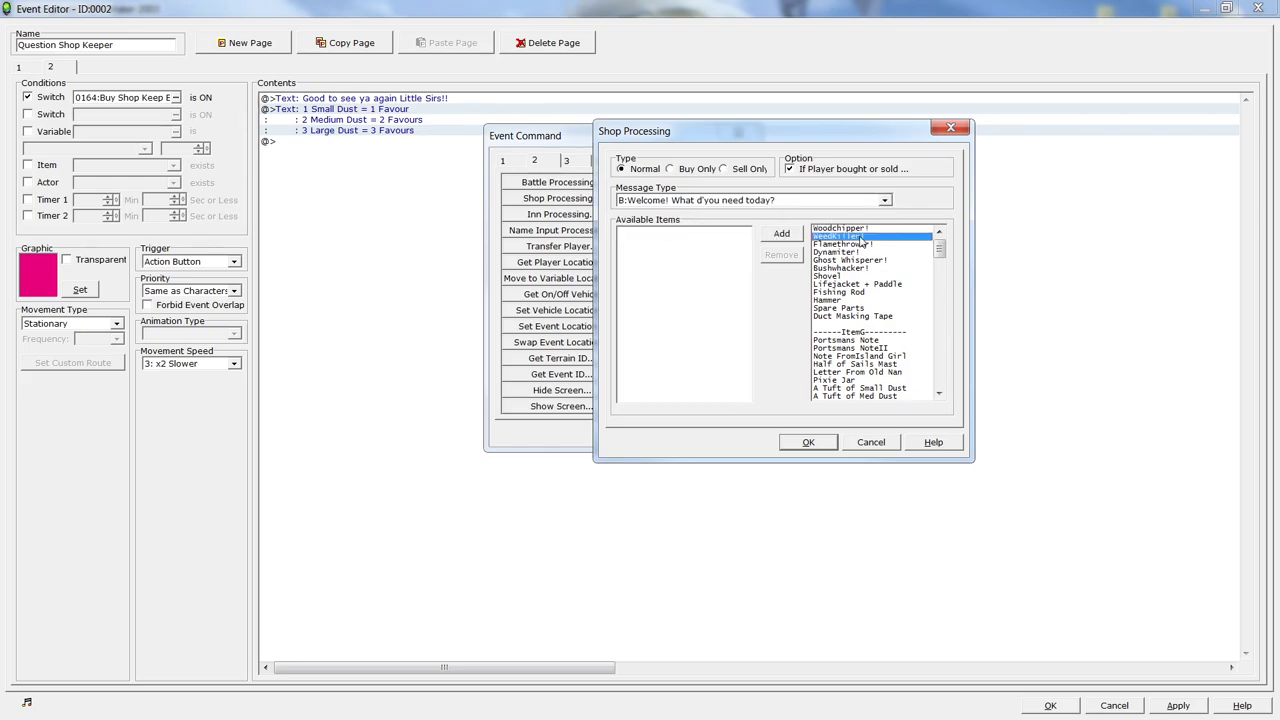
pyautogui.click(782, 234)
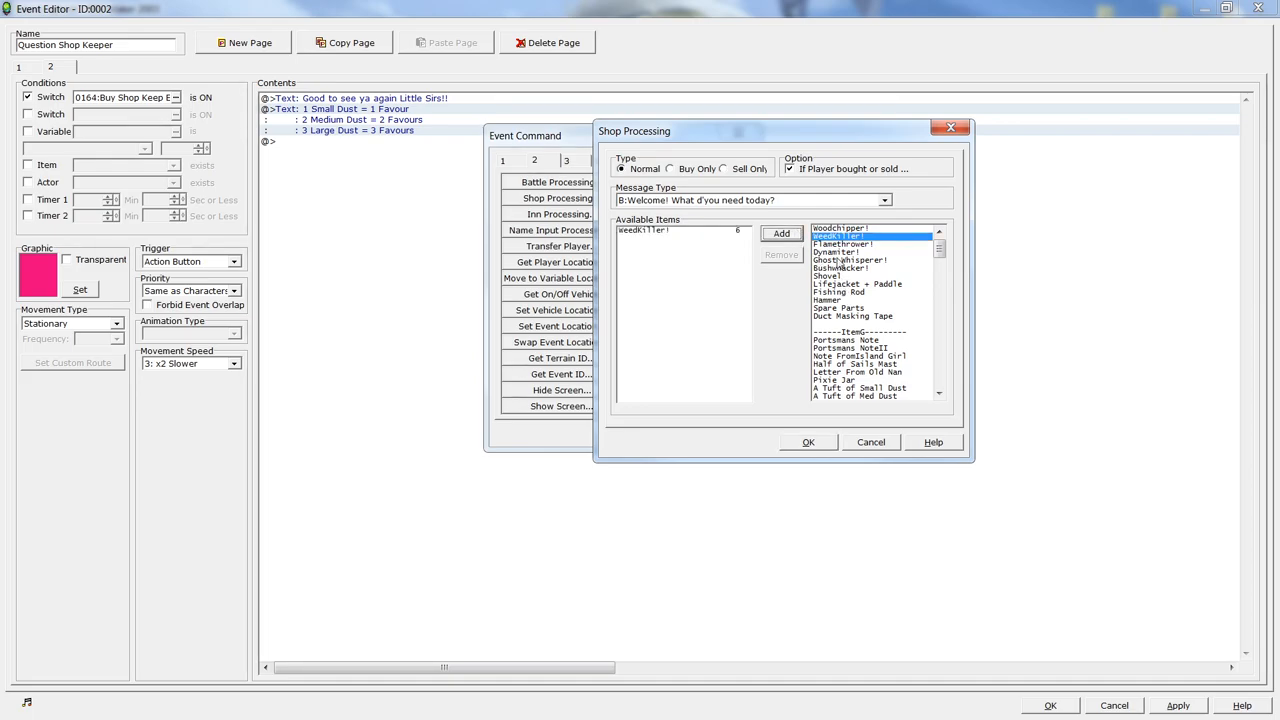
pyautogui.click(840, 253)
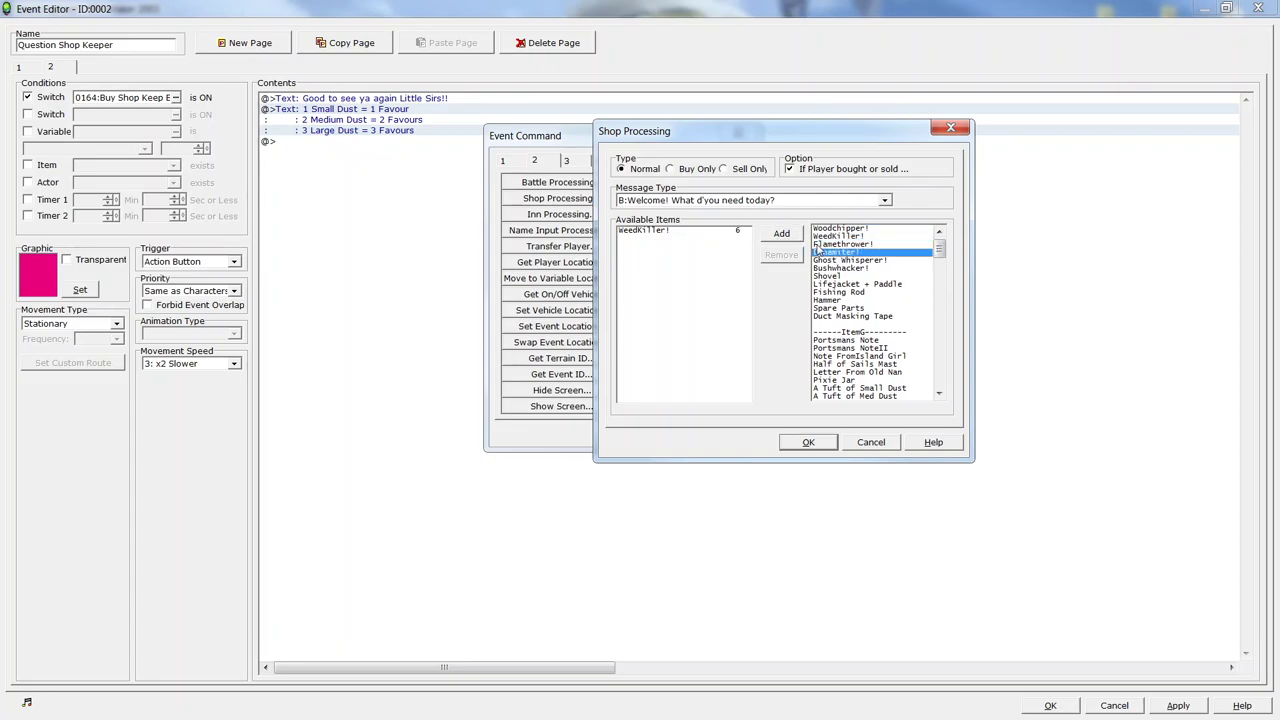
pyautogui.click(782, 234)
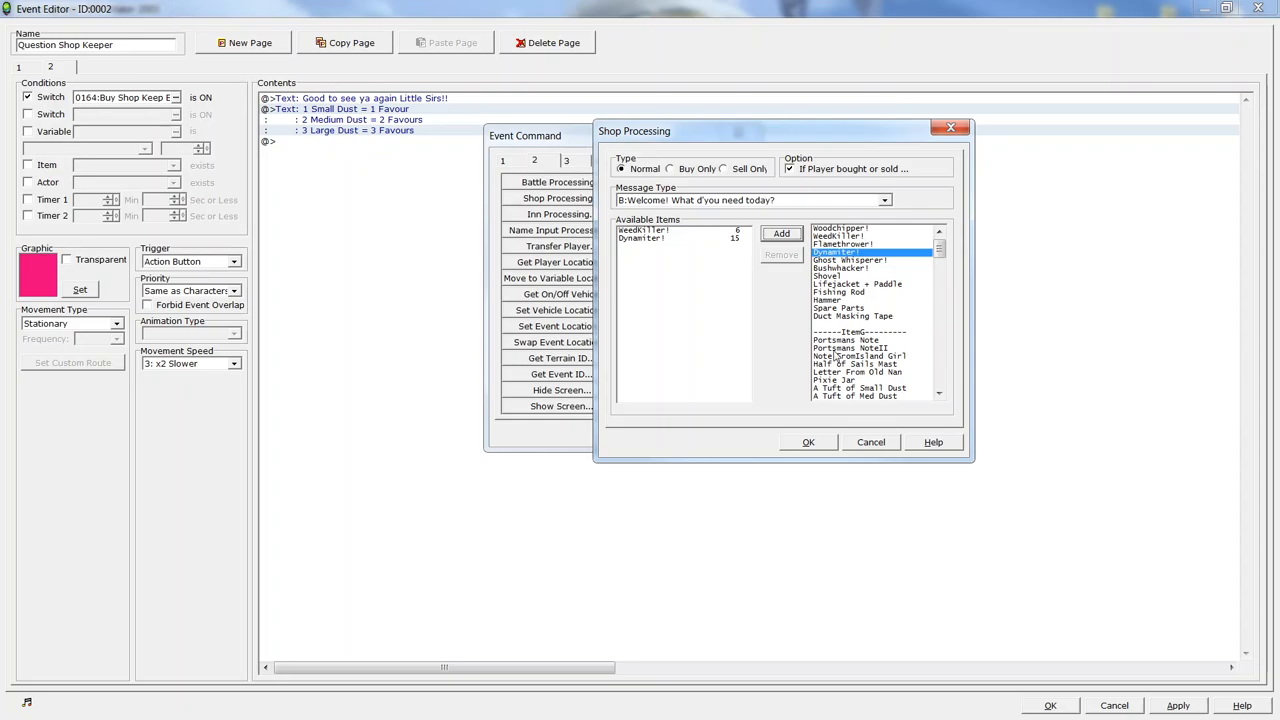
pyautogui.click(858, 317)
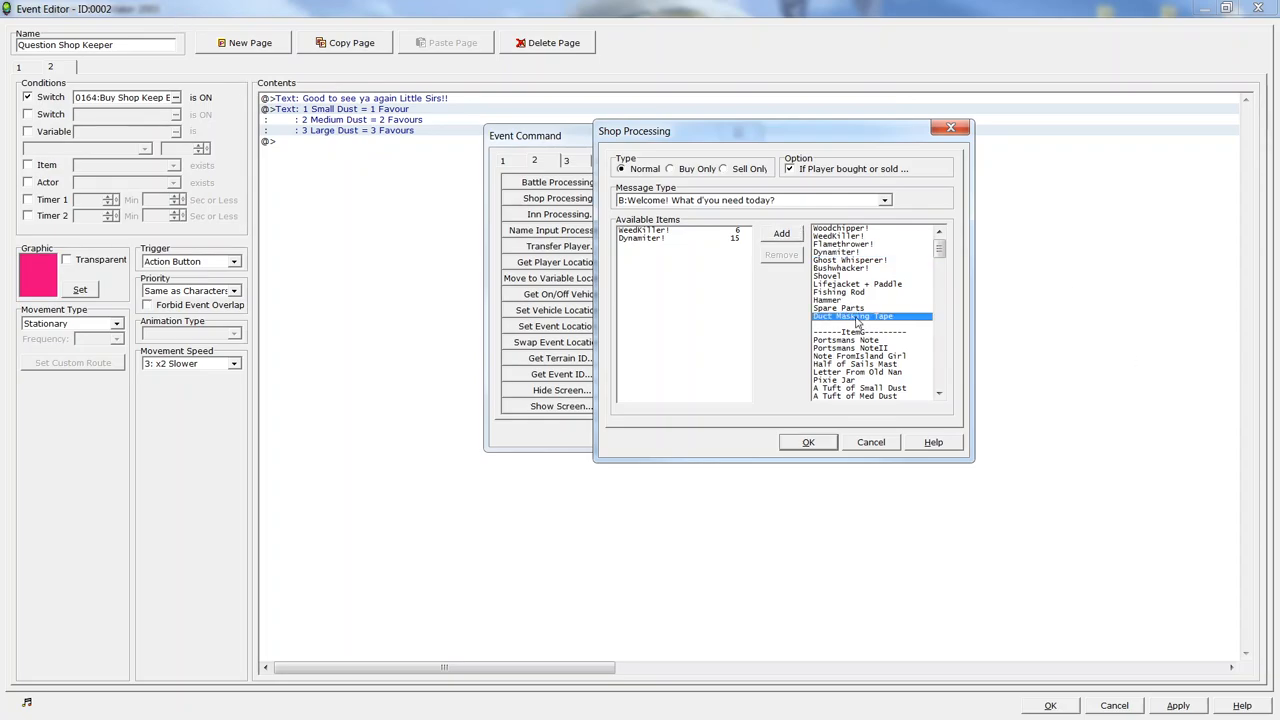
pyautogui.click(782, 235)
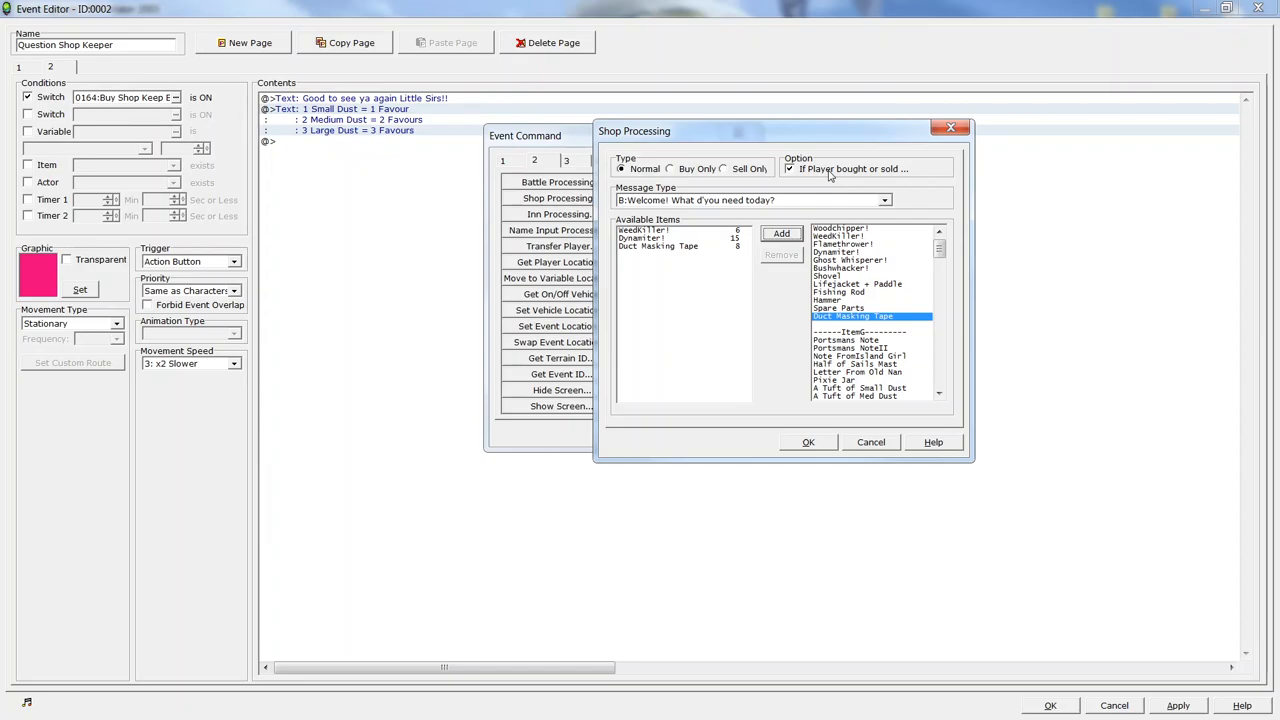
pyautogui.click(829, 176)
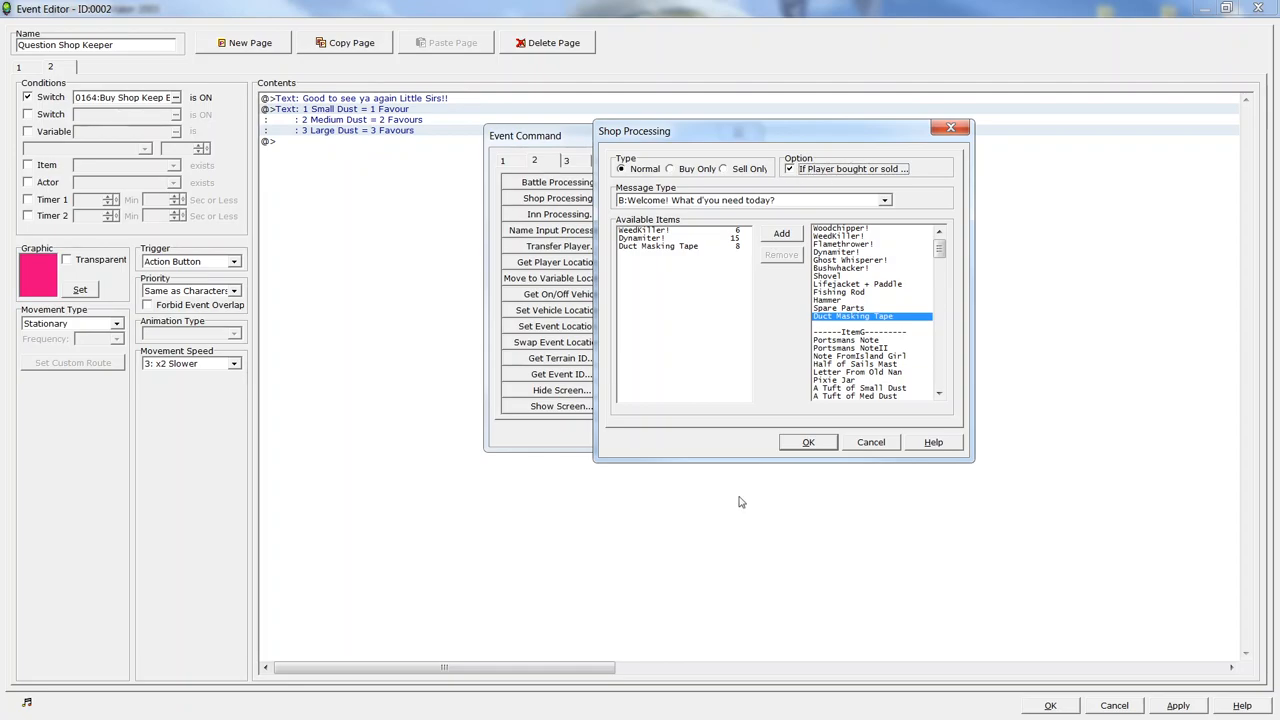
pyautogui.click(809, 442)
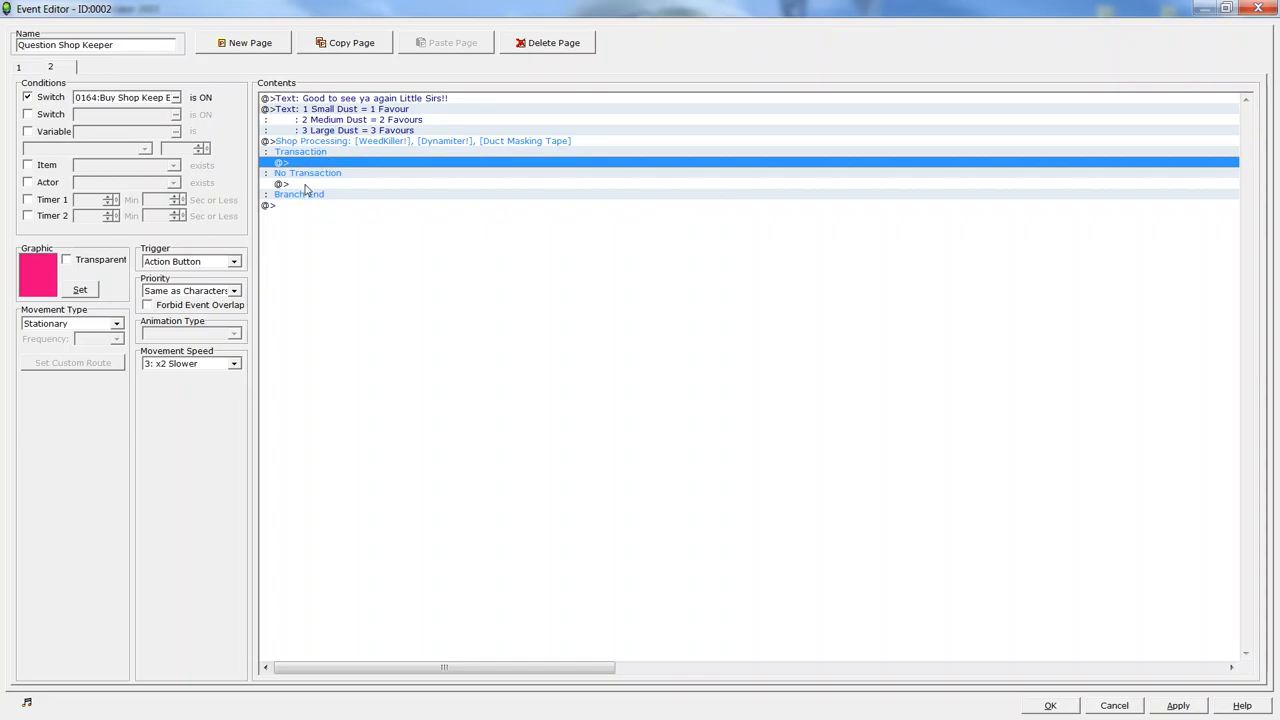
# Step: Insert a second Shop Processing command on the empty line under the first shop's Transaction
pyautogui.click(305, 184)
pyautogui.click(318, 163)
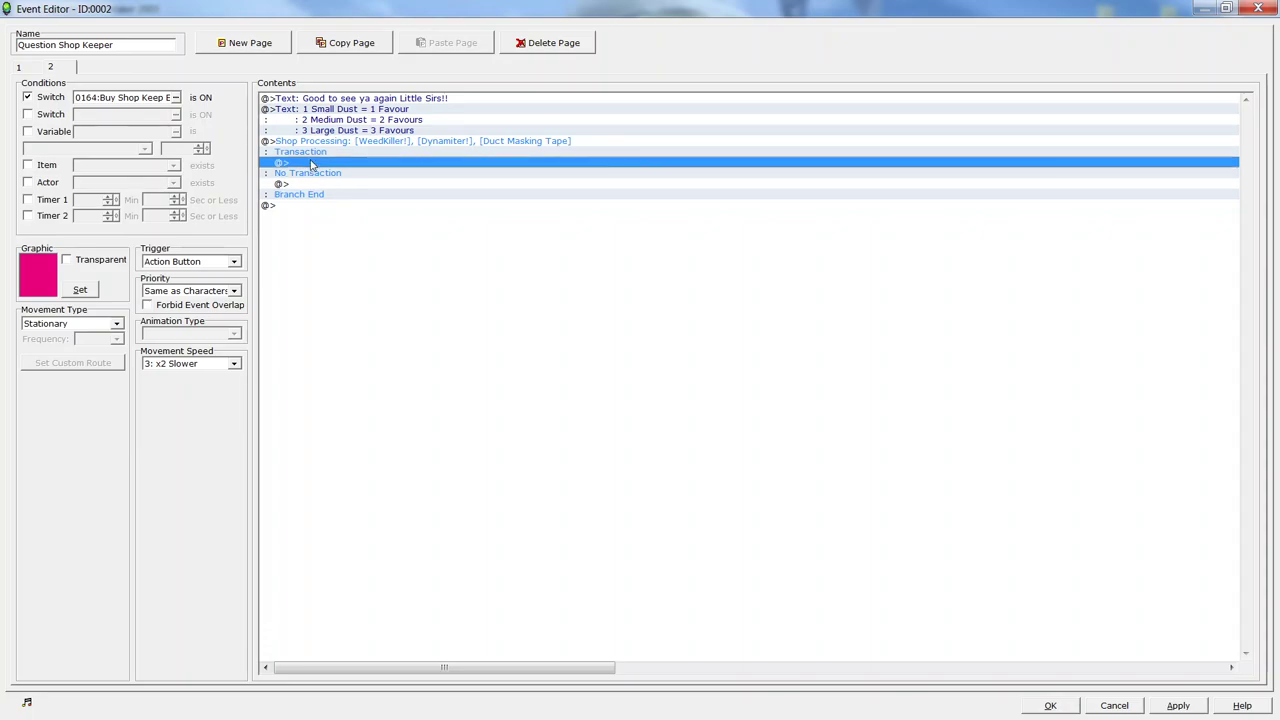
pyautogui.click(385, 141)
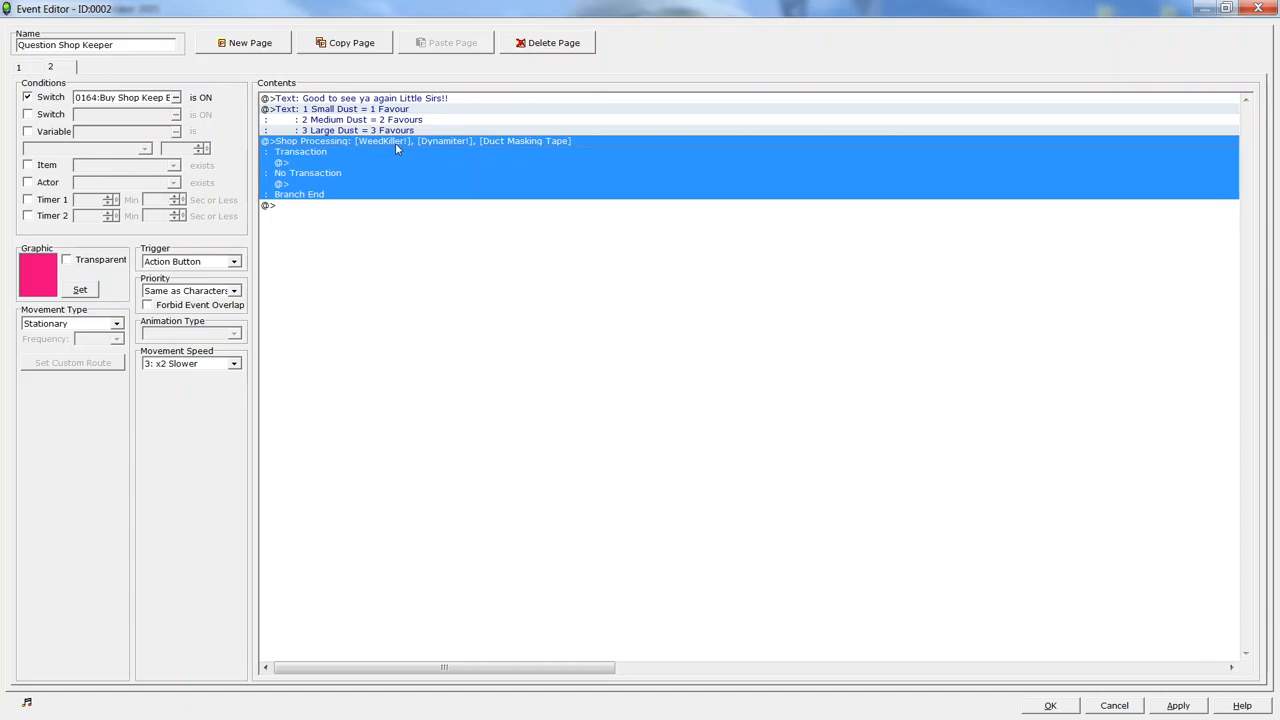
pyautogui.click(347, 162)
pyautogui.rightClick(347, 162)
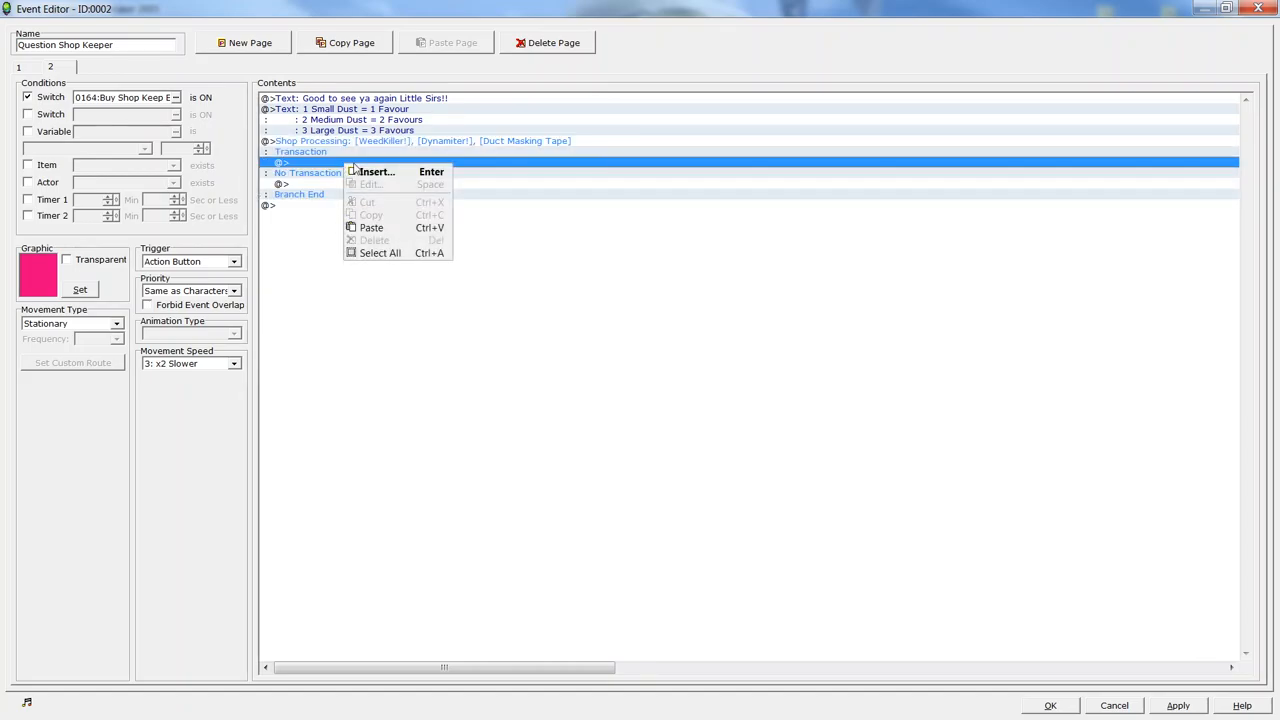
pyautogui.click(315, 175)
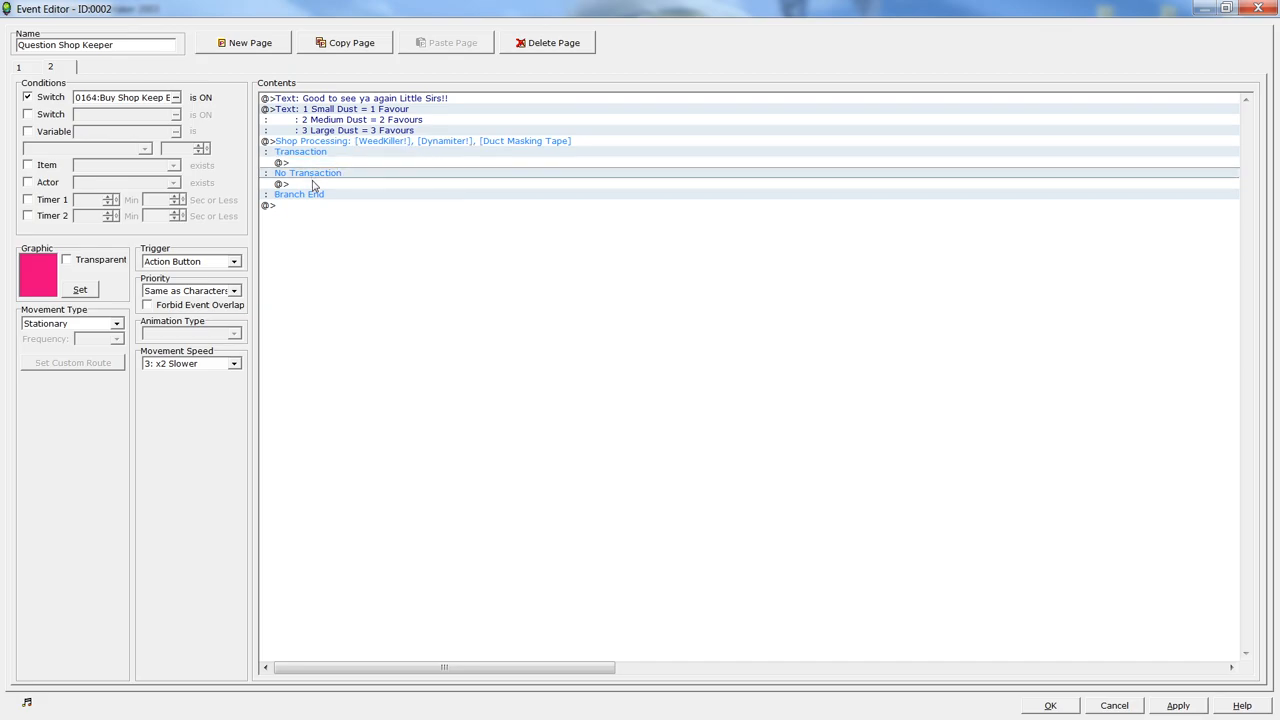
pyautogui.click(311, 168)
pyautogui.rightClick(311, 168)
pyautogui.click(330, 172)
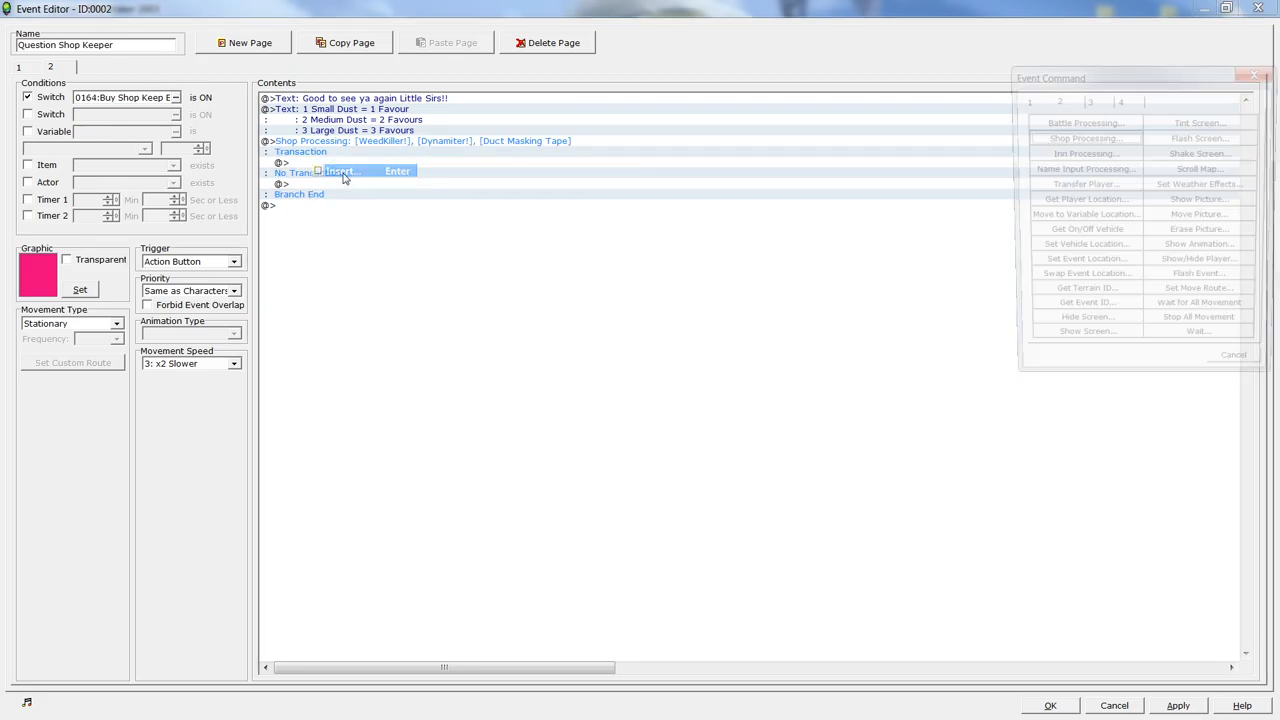
pyautogui.click(1081, 137)
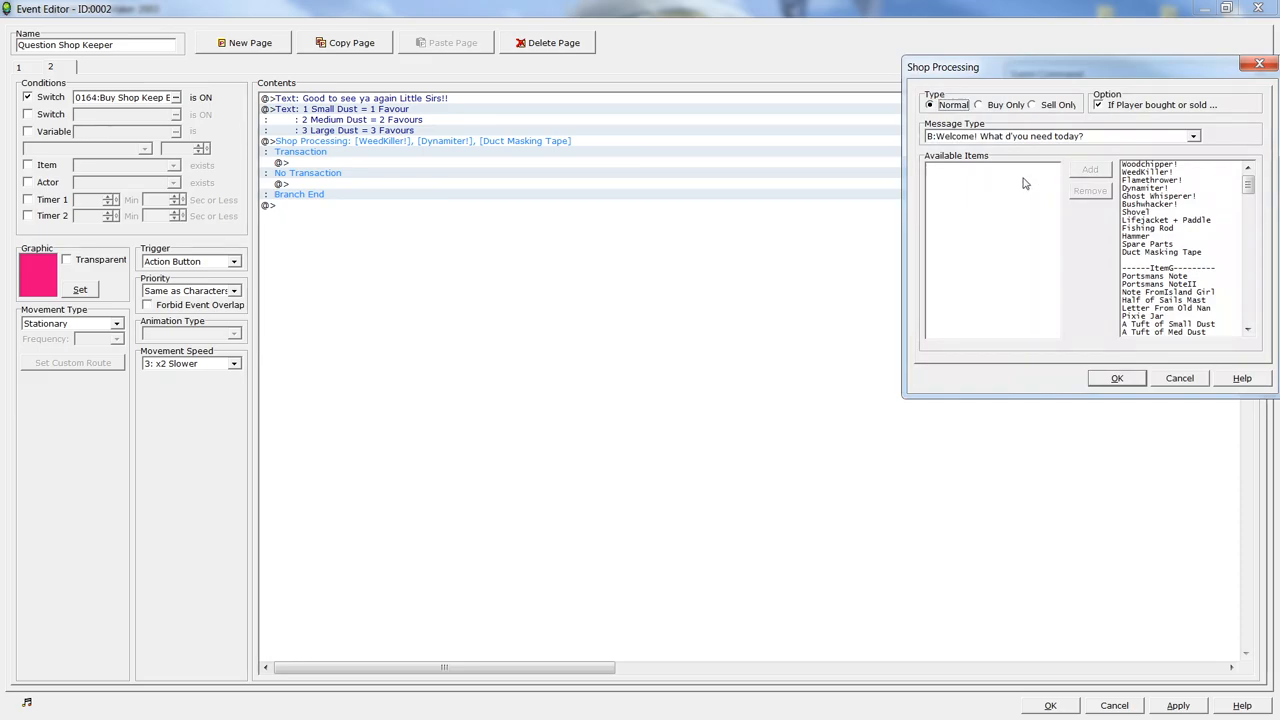
# Step: Stock the nested shop with Dynamiter! and Duct Masking Tape only and confirm it
pyautogui.click(1150, 189)
pyautogui.click(1091, 170)
pyautogui.click(1160, 252)
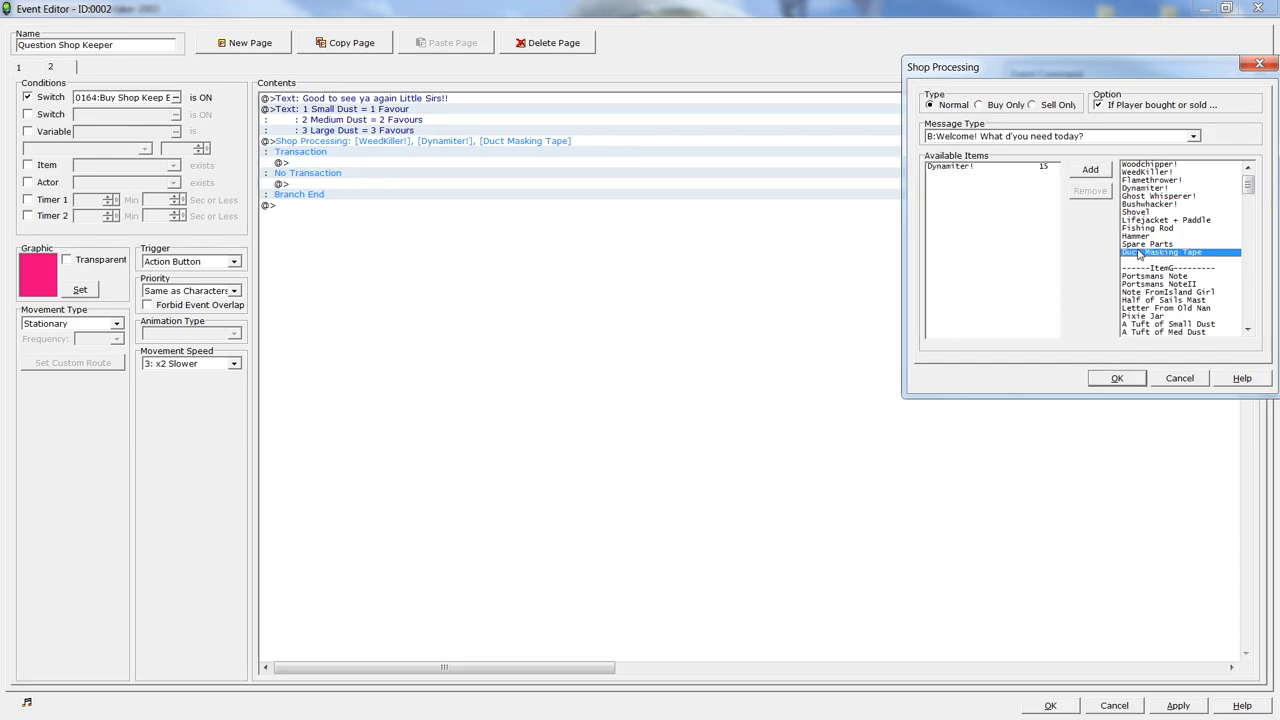
pyautogui.click(1091, 170)
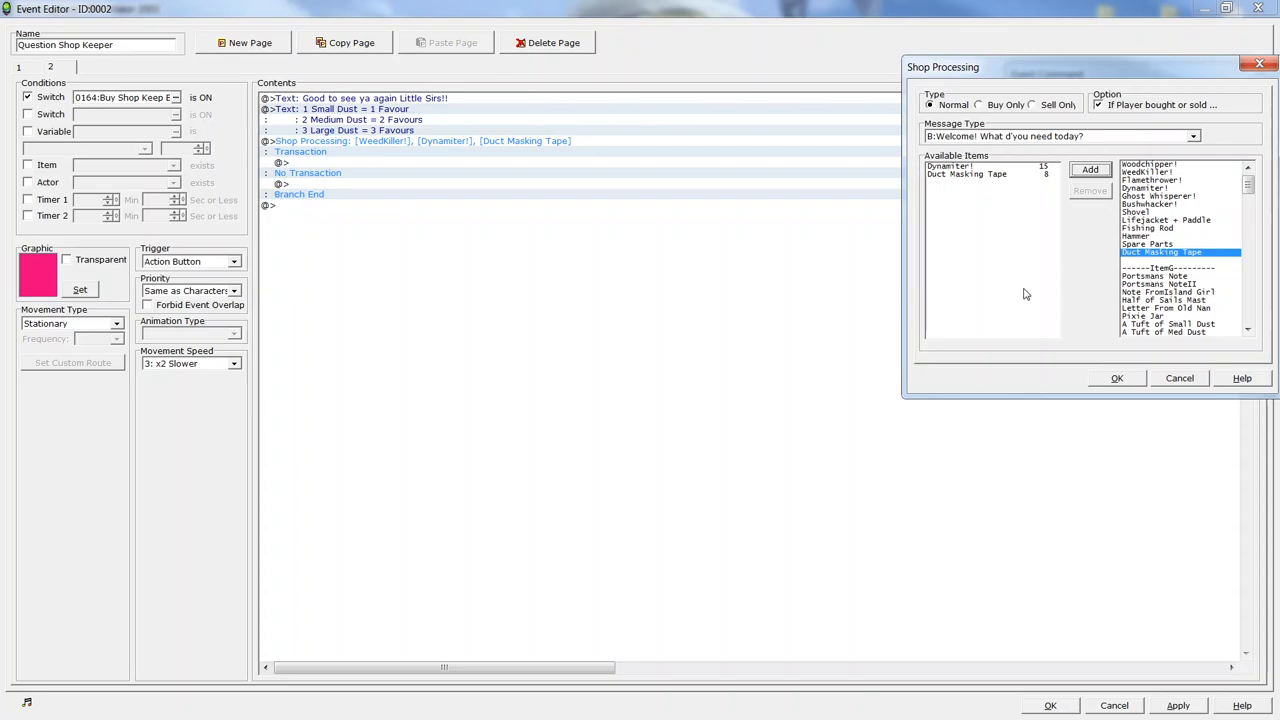
pyautogui.click(1117, 378)
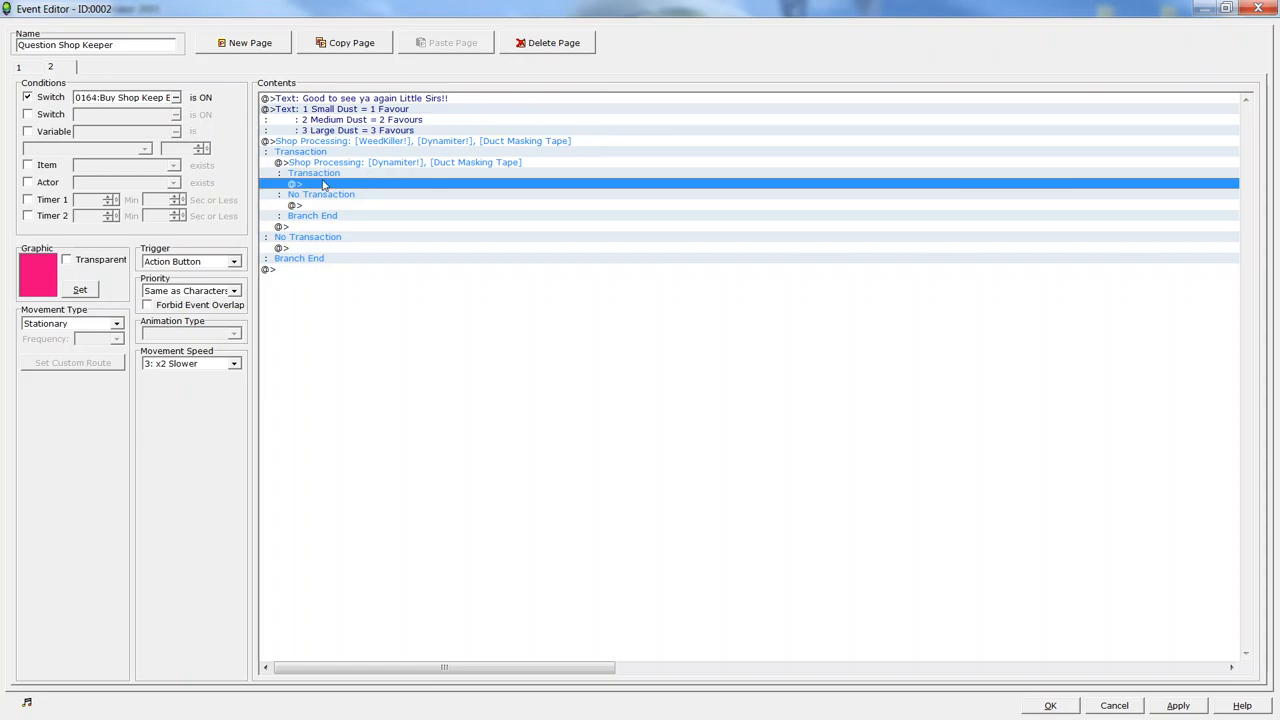
# Step: Insert a Conditional Branch under the nested Transaction checking item Dynamiter! in inventory, with Else
pyautogui.rightClick(322, 183)
pyautogui.click(370, 192)
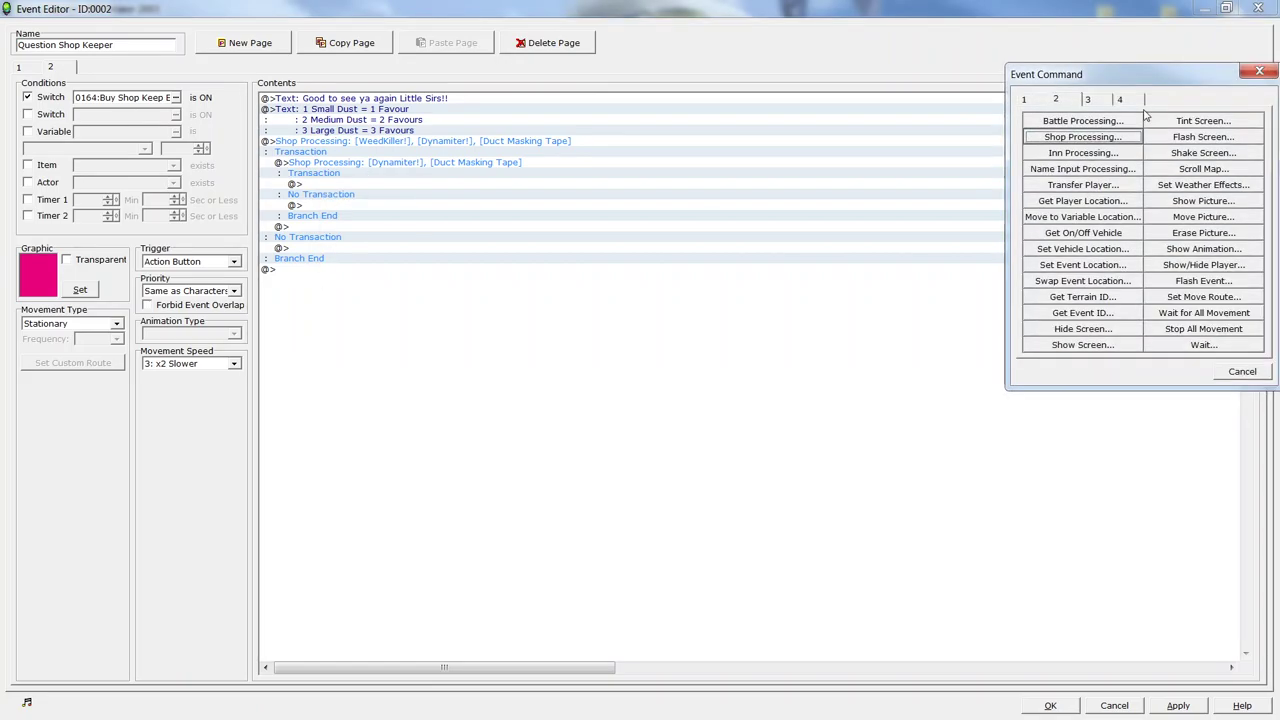
pyautogui.click(1087, 99)
pyautogui.moveTo(1140, 74); pyautogui.dragTo(857, 64)
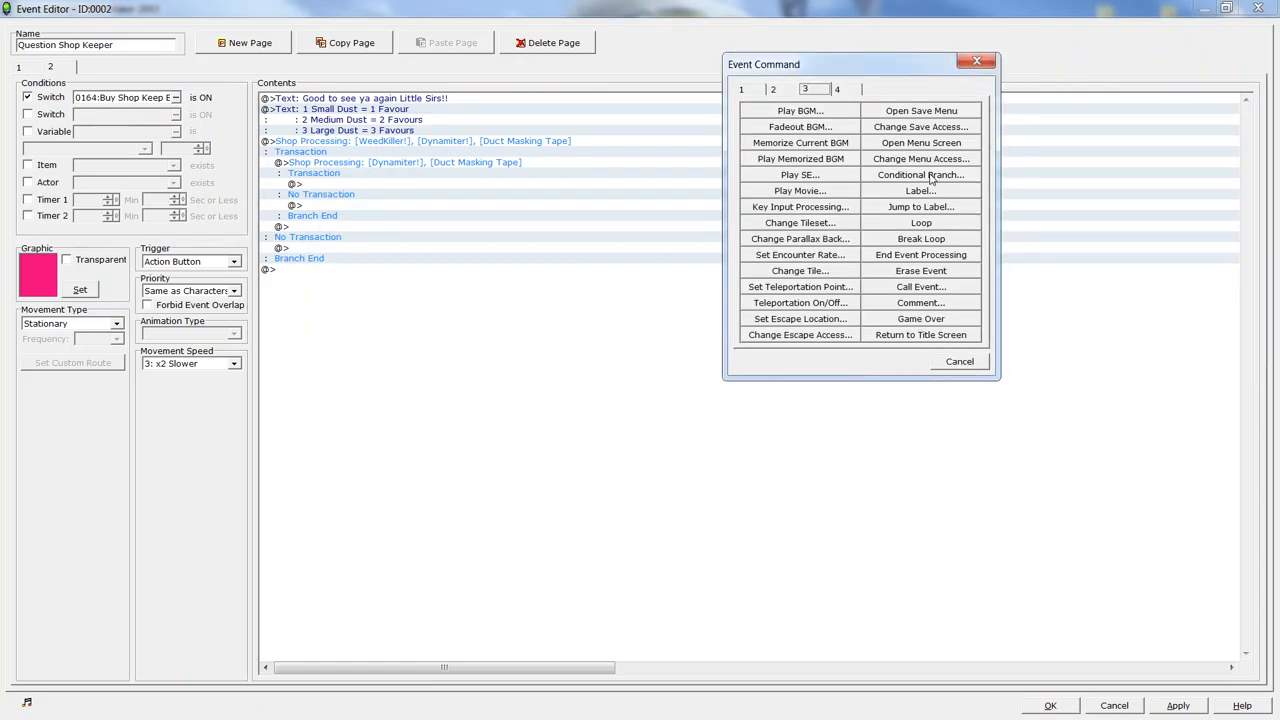
pyautogui.click(920, 175)
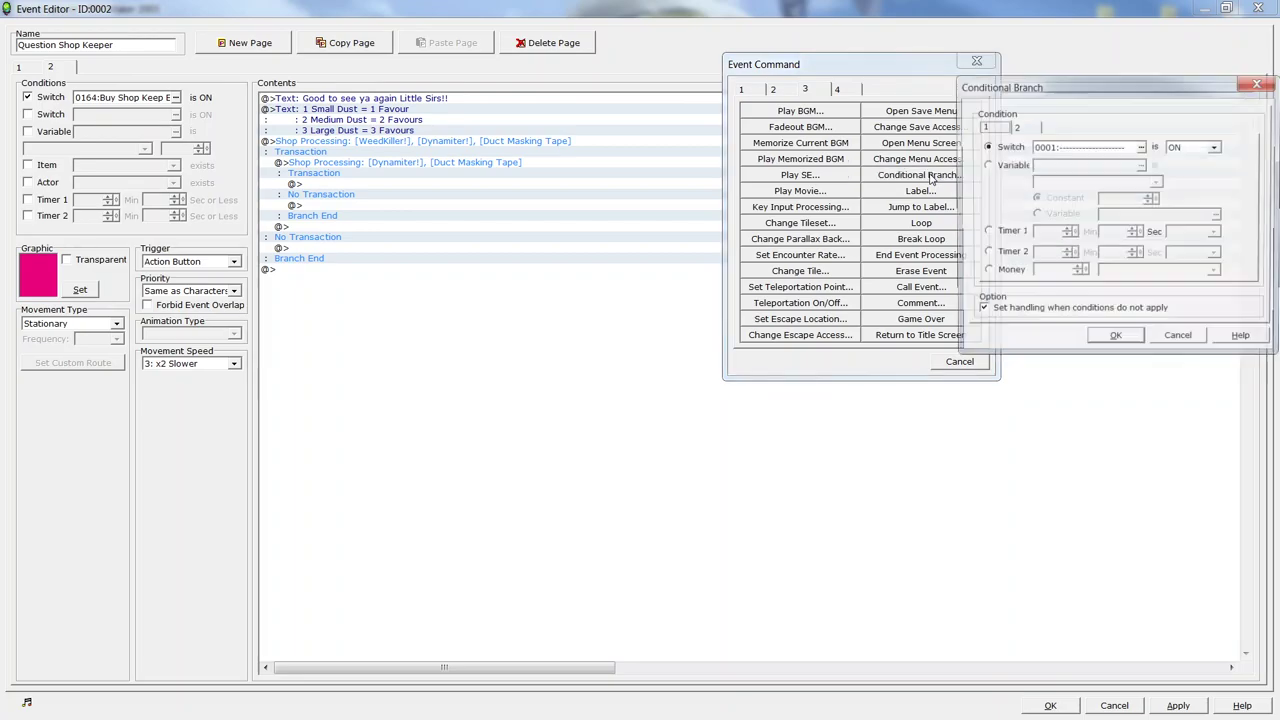
pyautogui.click(1015, 127)
pyautogui.click(986, 147)
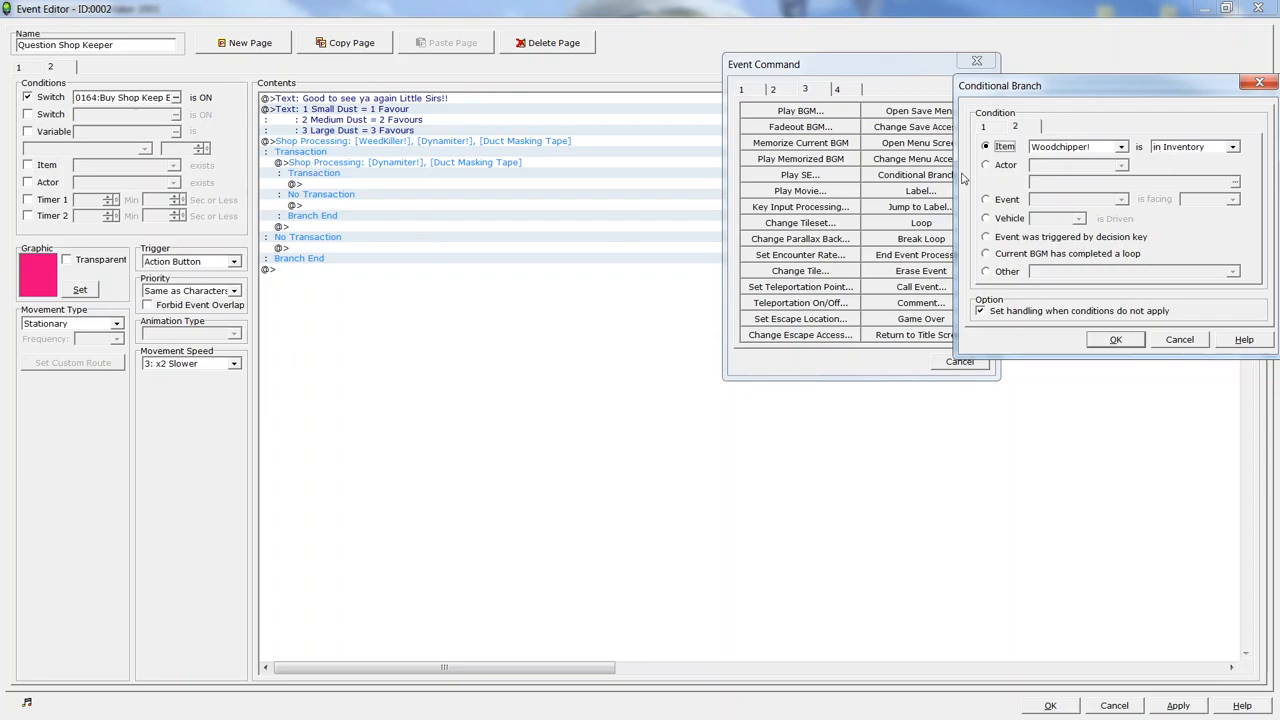
pyautogui.click(1098, 147)
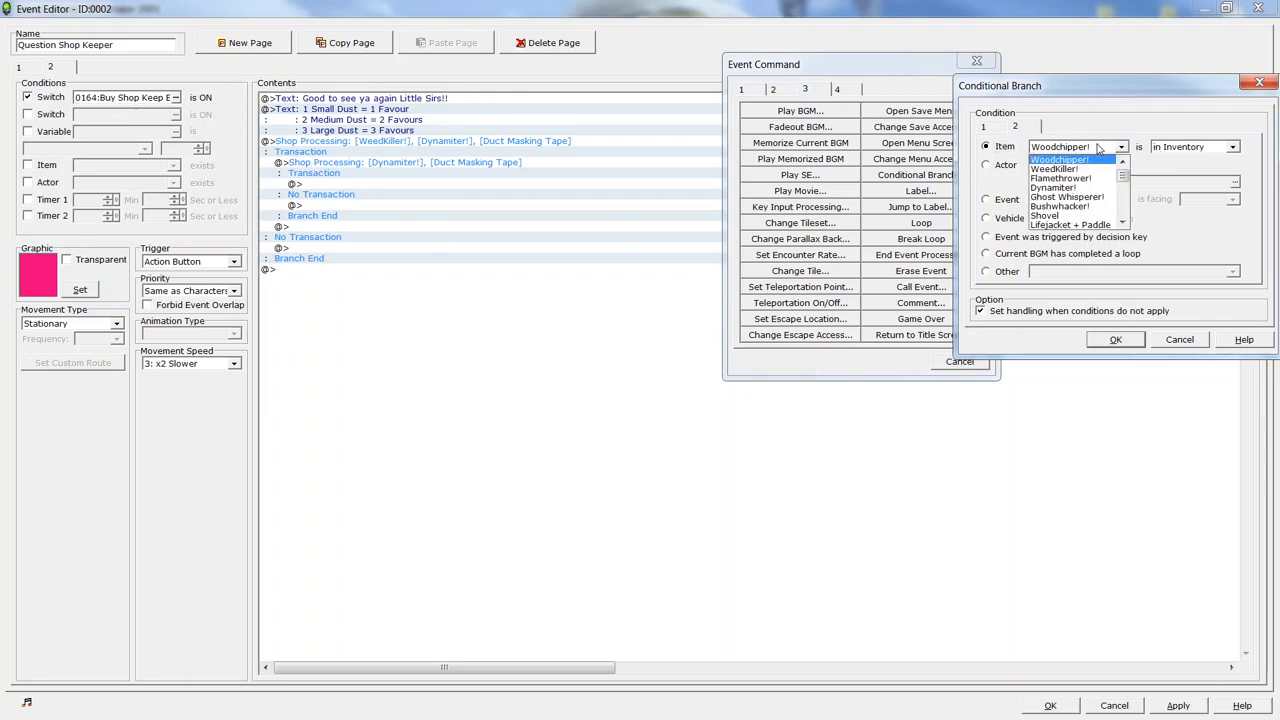
pyautogui.click(1078, 188)
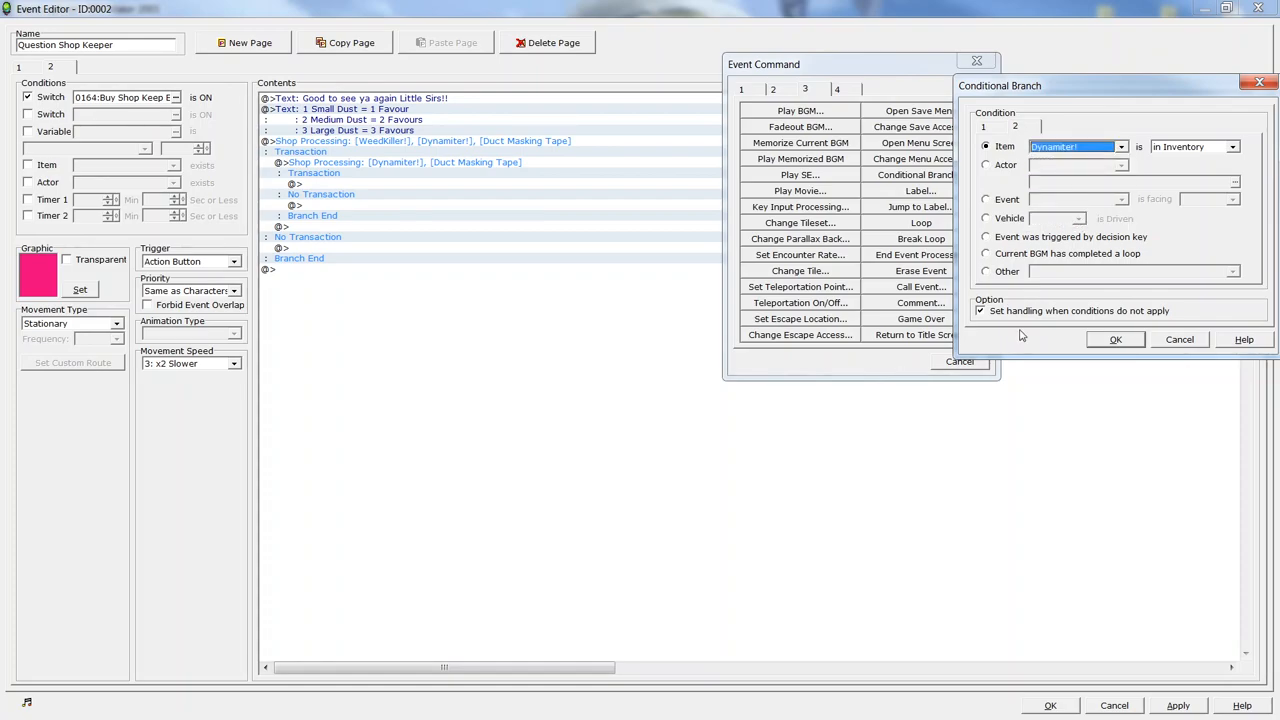
pyautogui.click(1115, 339)
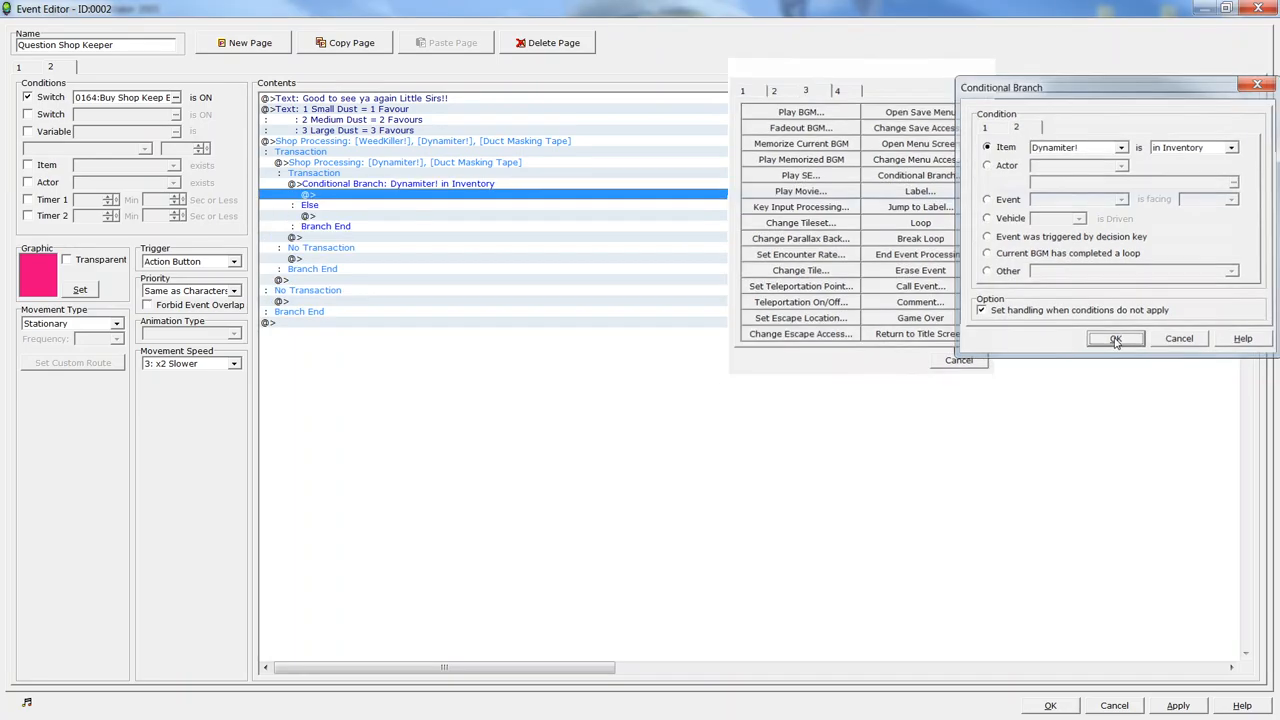
# Step: Insert a shop selling only Duct Masking Tape inside the Dynamiter! branch
pyautogui.rightClick(350, 198)
pyautogui.click(378, 202)
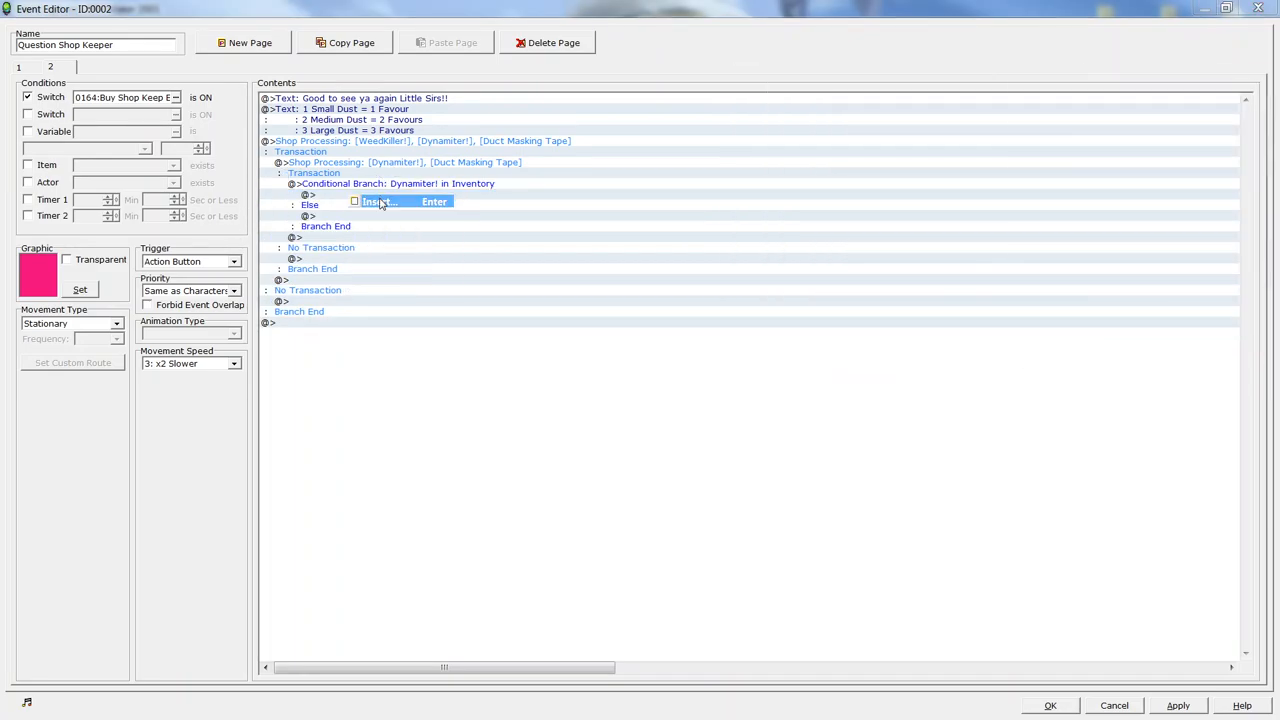
pyautogui.click(1055, 99)
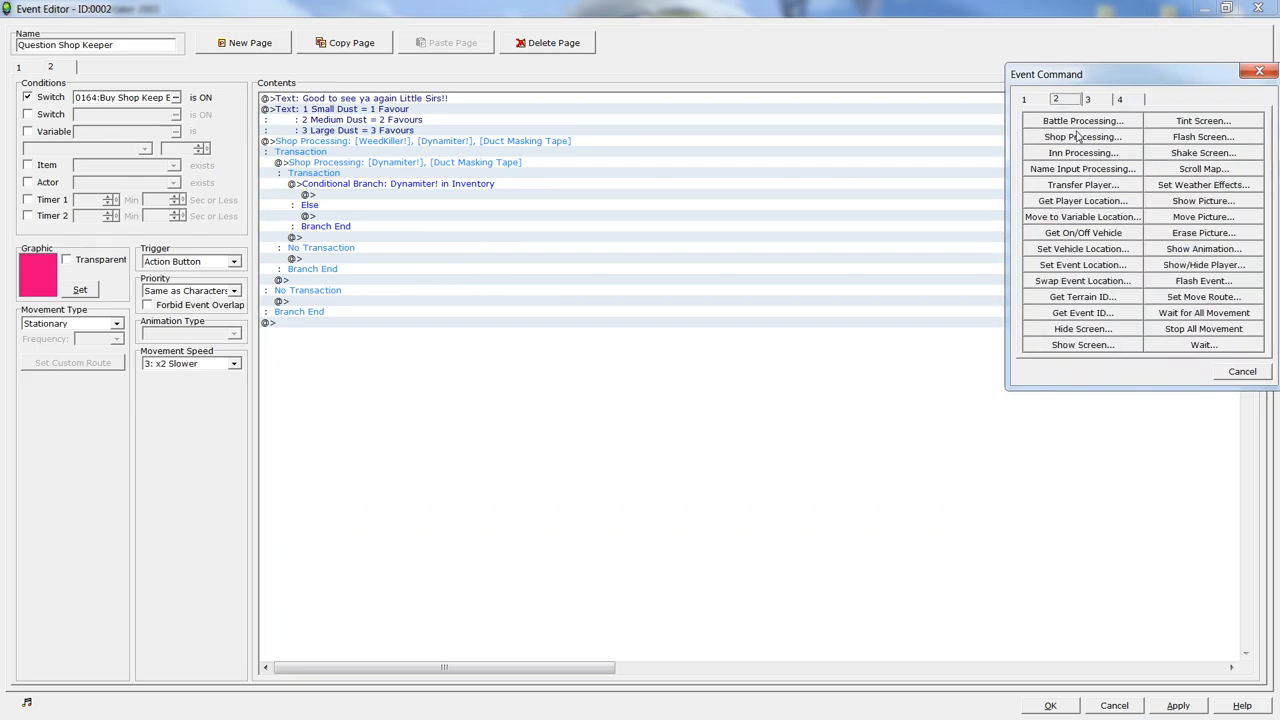
pyautogui.click(1078, 137)
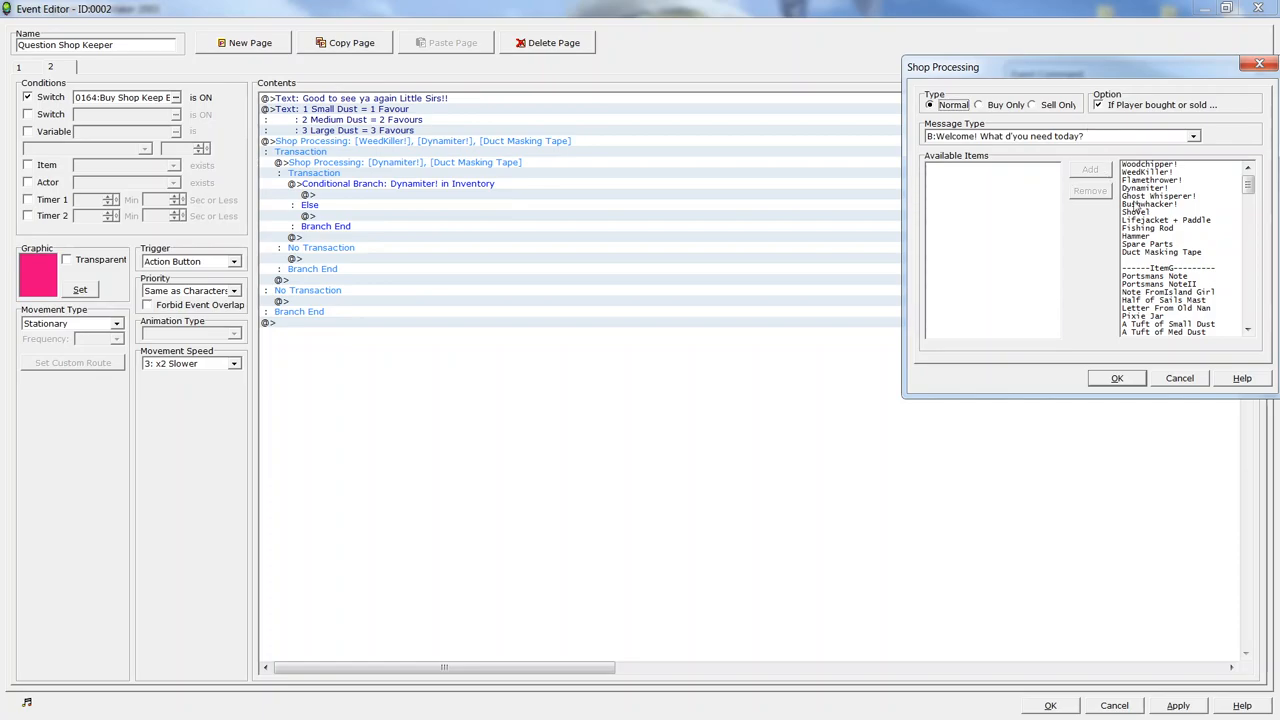
pyautogui.click(1143, 260)
pyautogui.click(1095, 172)
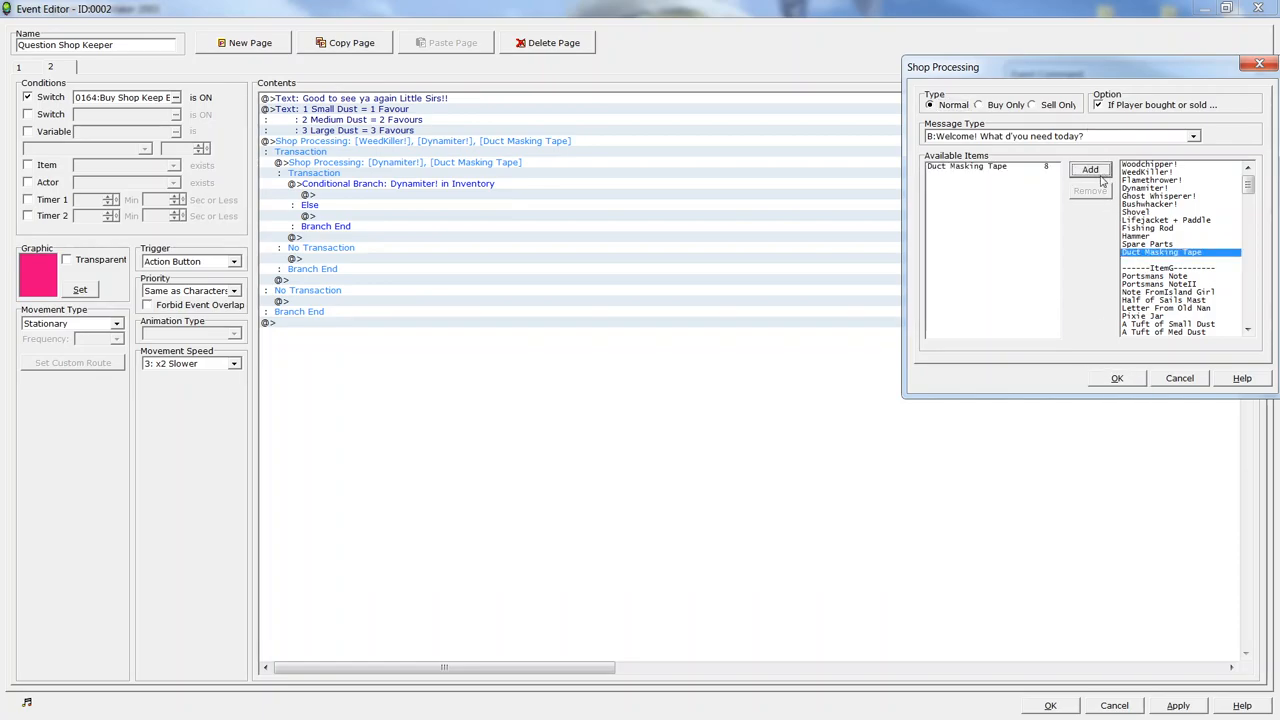
pyautogui.click(1115, 378)
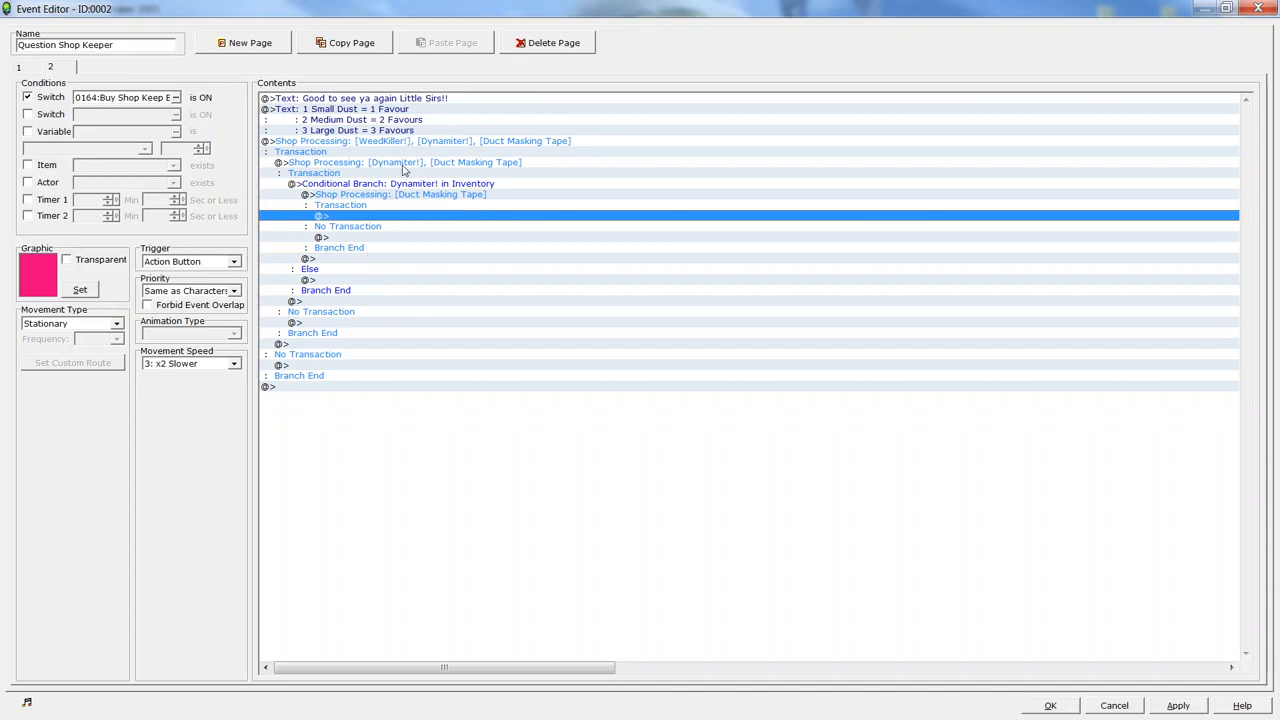
# Step: Copy the Duct Masking Tape shop block and paste it on the empty line under Else
pyautogui.click(402, 162)
pyautogui.click(354, 271)
pyautogui.click(383, 193)
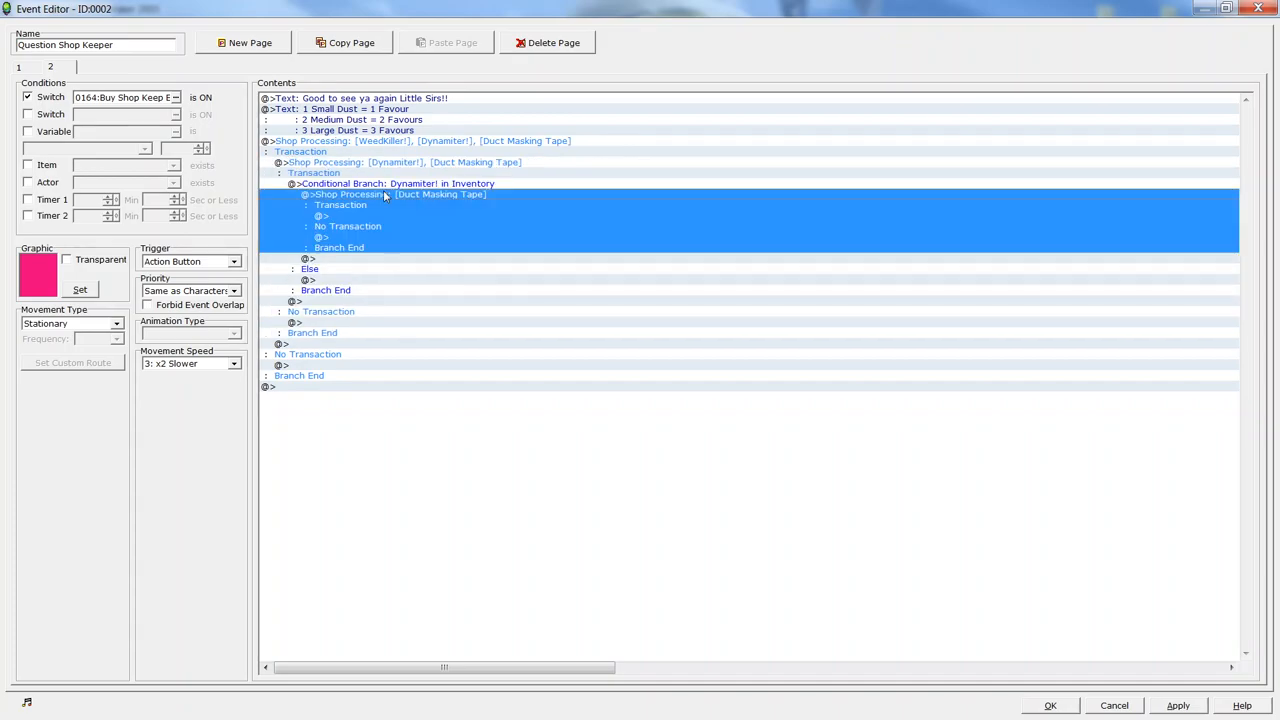
pyautogui.click(349, 279)
pyautogui.hotkey('ctrl', 'v')
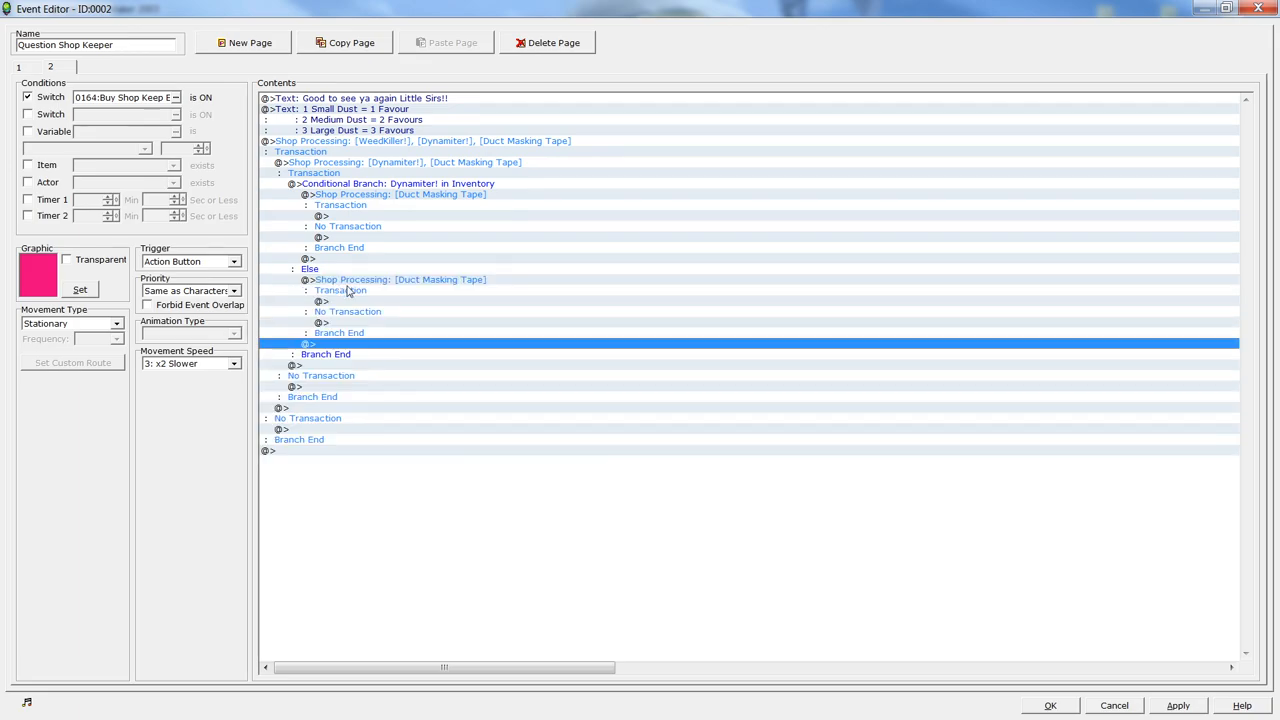
# Step: Edit the pasted Else shop to remove Duct Masking Tape and sell Dynamiter! instead
pyautogui.click(350, 280)
pyautogui.rightClick(350, 283)
pyautogui.click(375, 303)
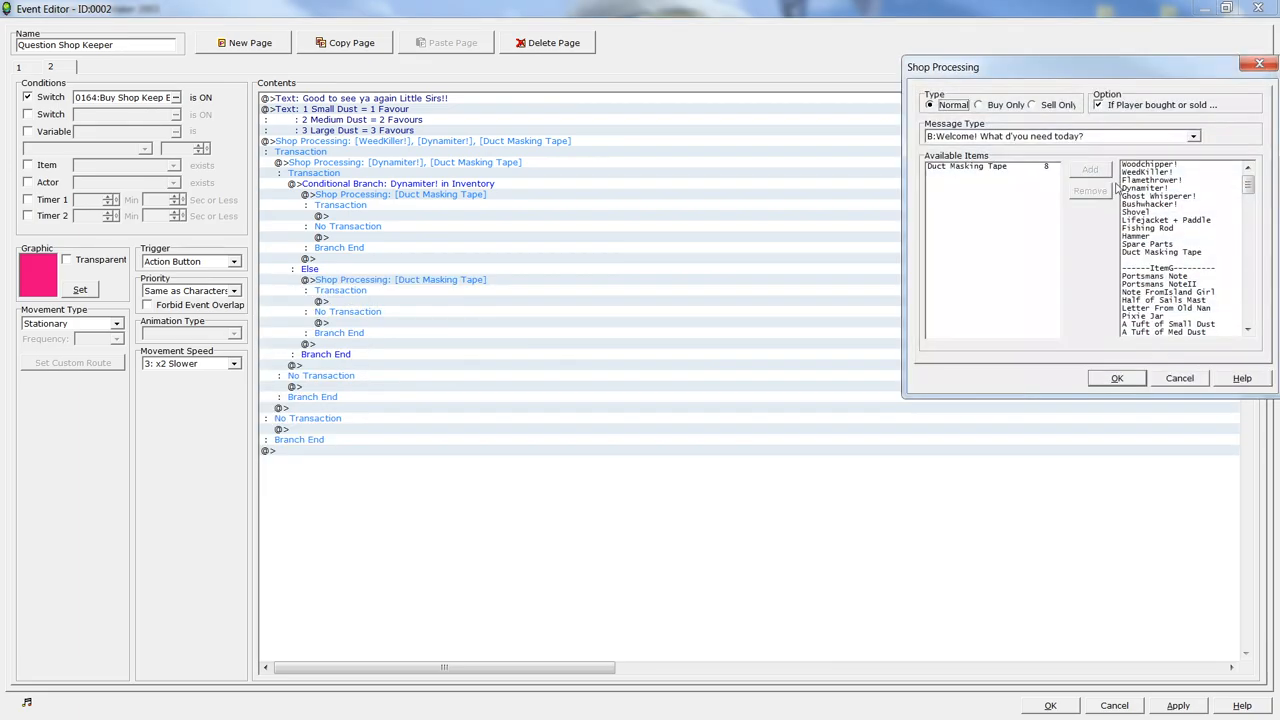
pyautogui.click(1128, 188)
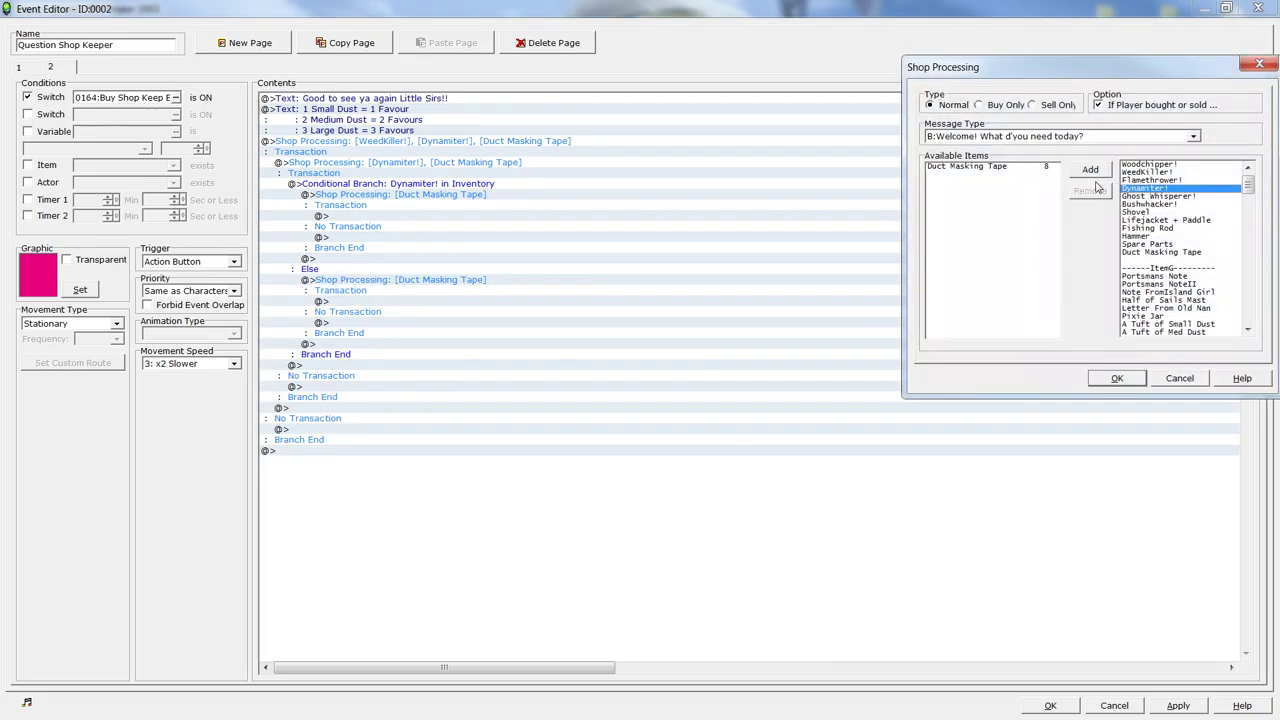
pyautogui.click(1005, 167)
pyautogui.click(1088, 191)
pyautogui.click(1085, 170)
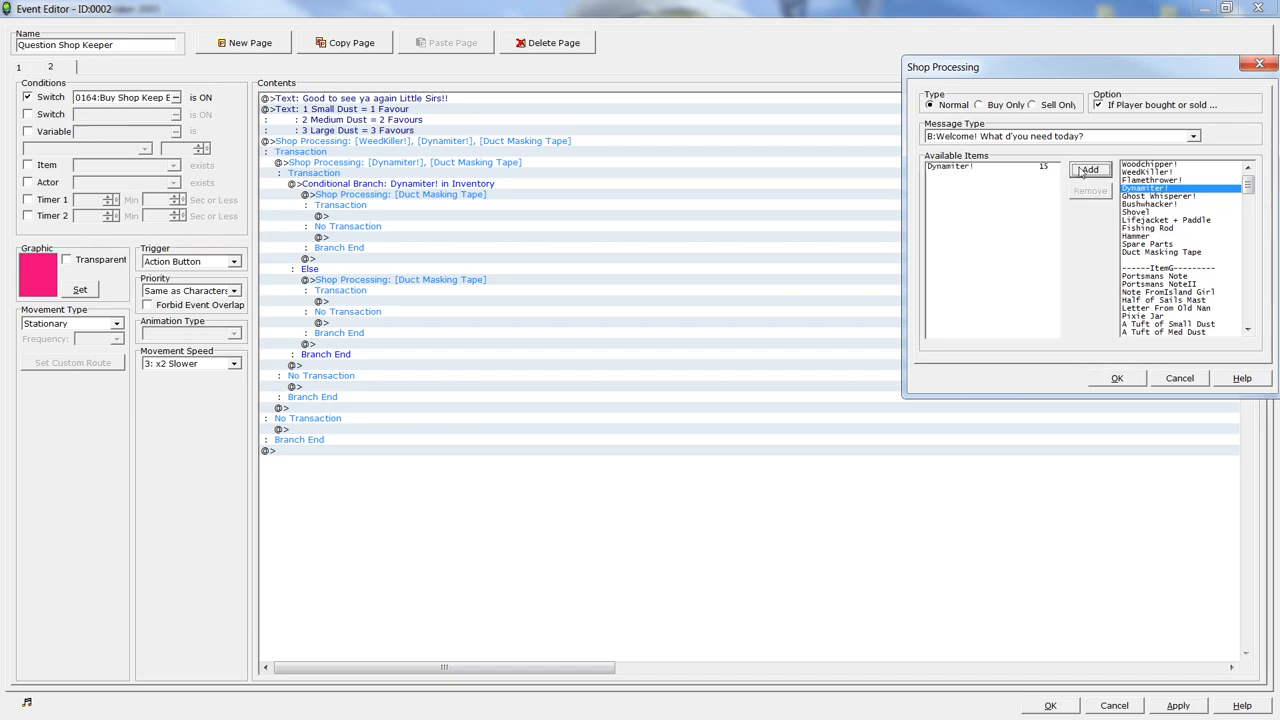
pyautogui.click(1117, 380)
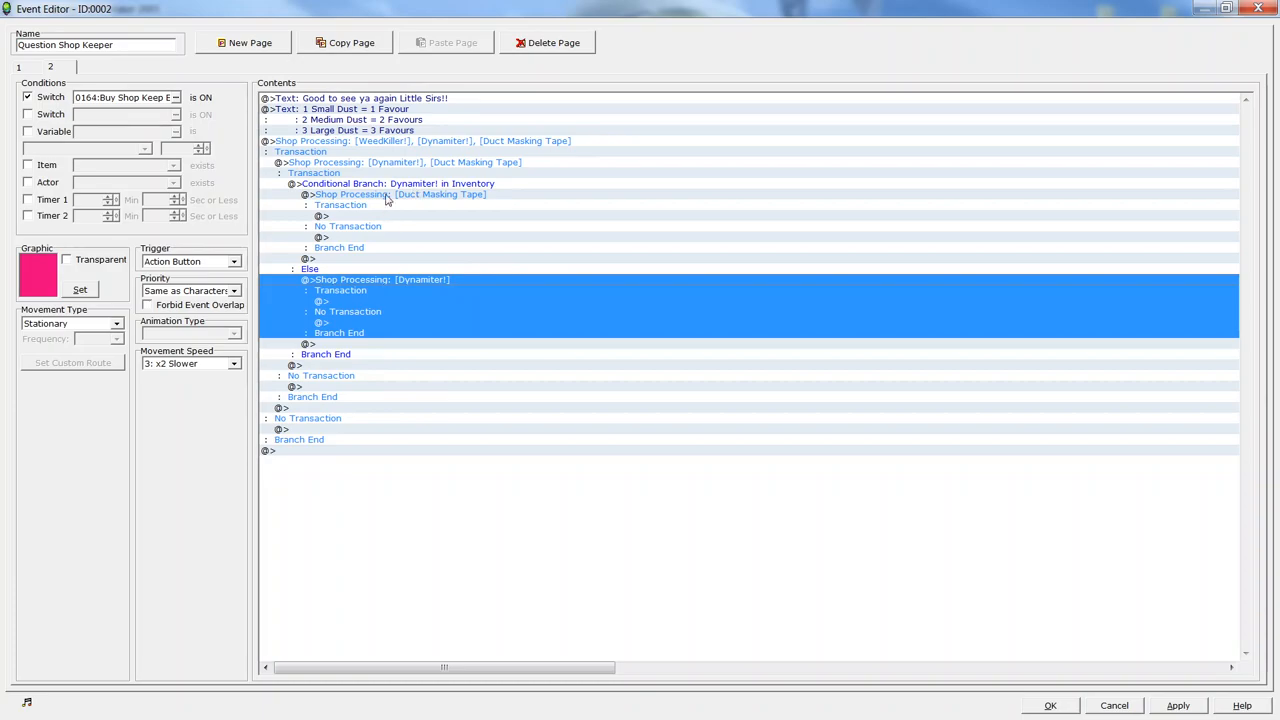
pyautogui.click(377, 303)
pyautogui.click(388, 281)
# Step: Insert a Conditional Branch above the Else shop checking Duct Masking Tape in inventory
pyautogui.rightClick(400, 285)
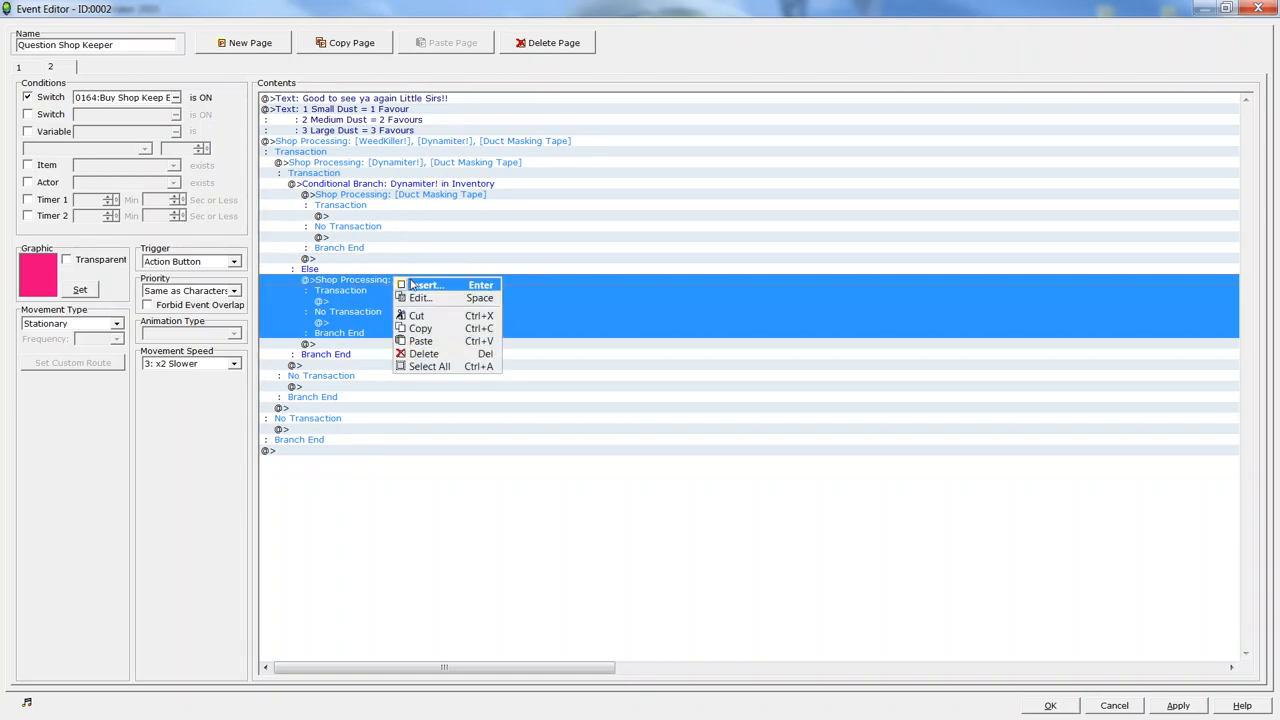
pyautogui.click(420, 290)
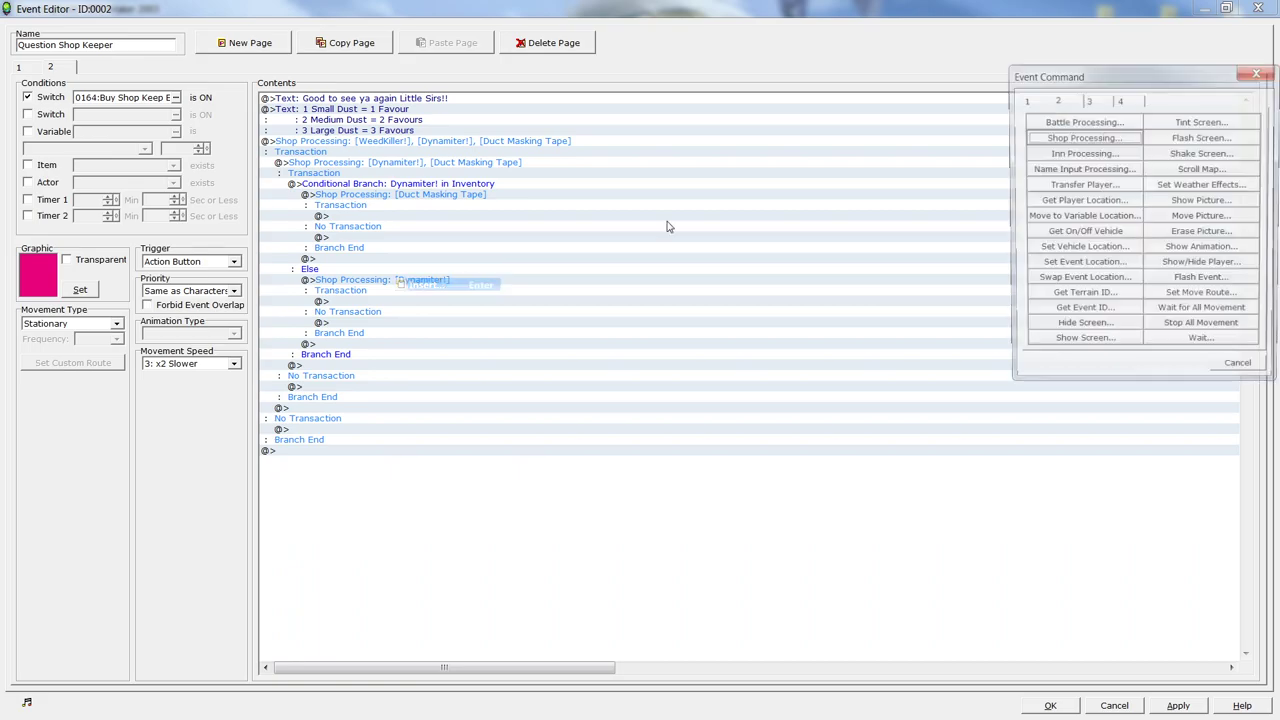
pyautogui.click(1087, 99)
pyautogui.click(1200, 184)
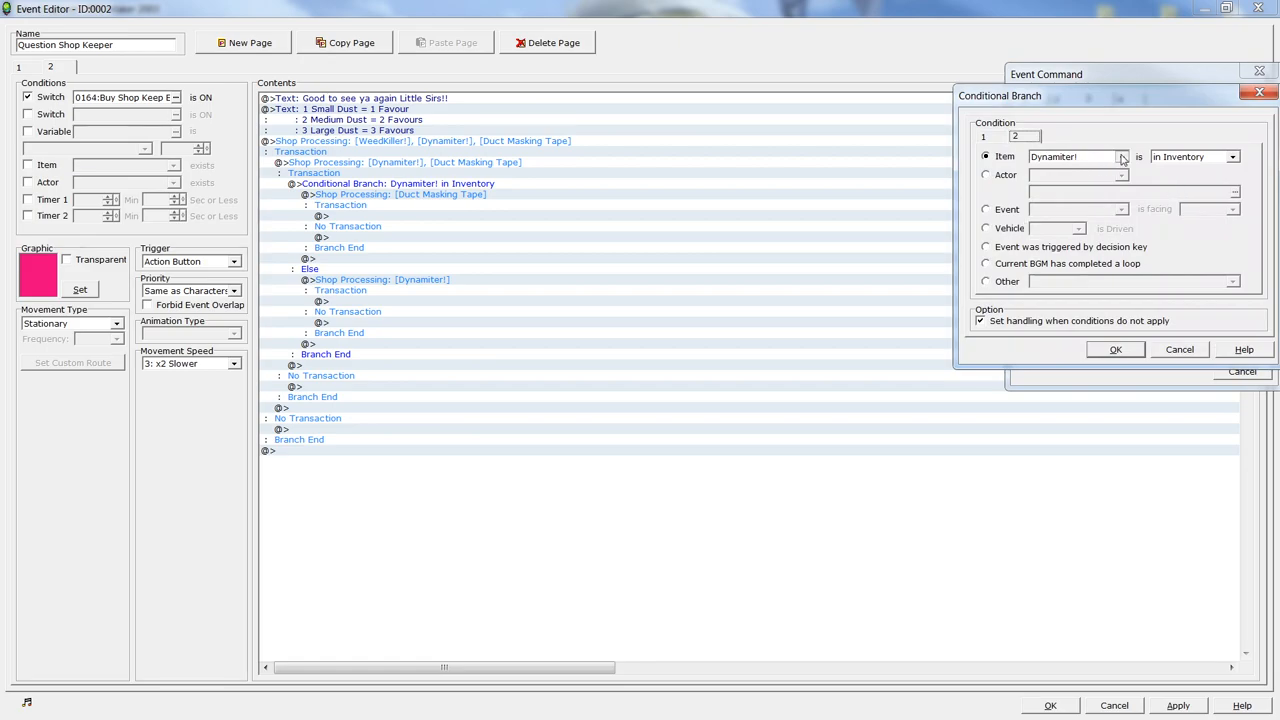
pyautogui.click(1121, 157)
pyautogui.scroll(-3, 1075, 200)
pyautogui.click(1084, 218)
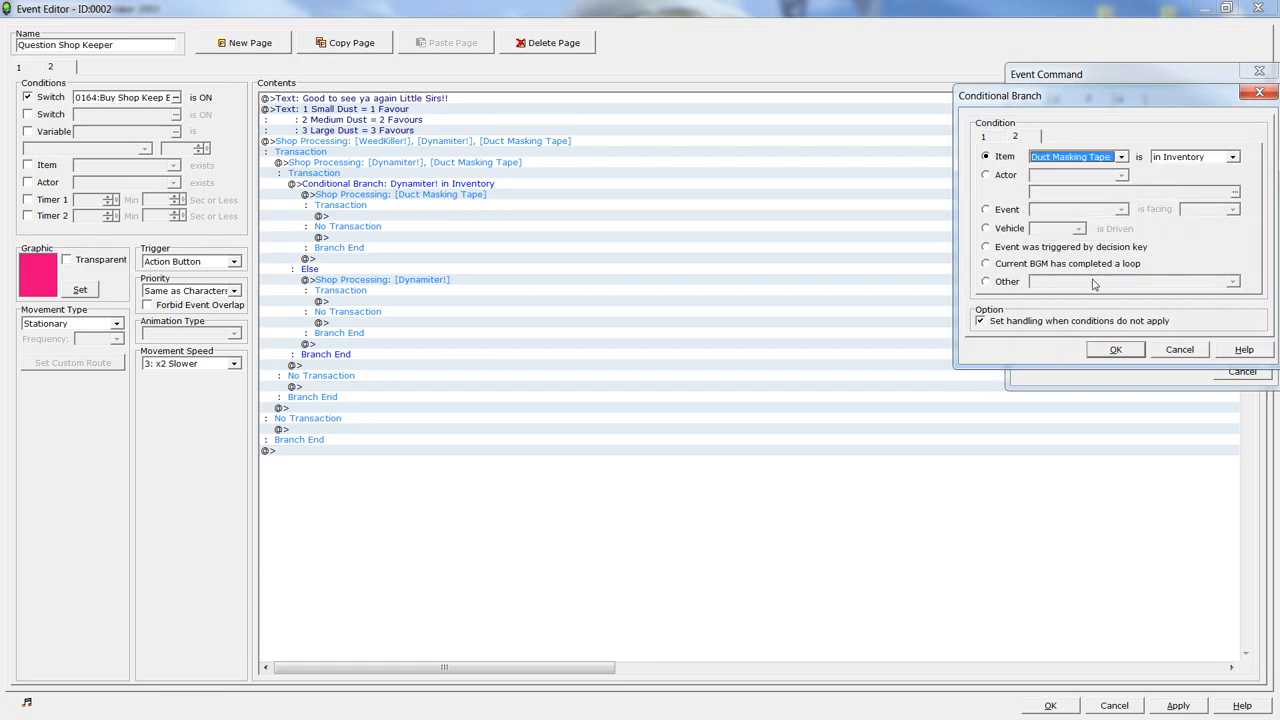
pyautogui.click(1116, 348)
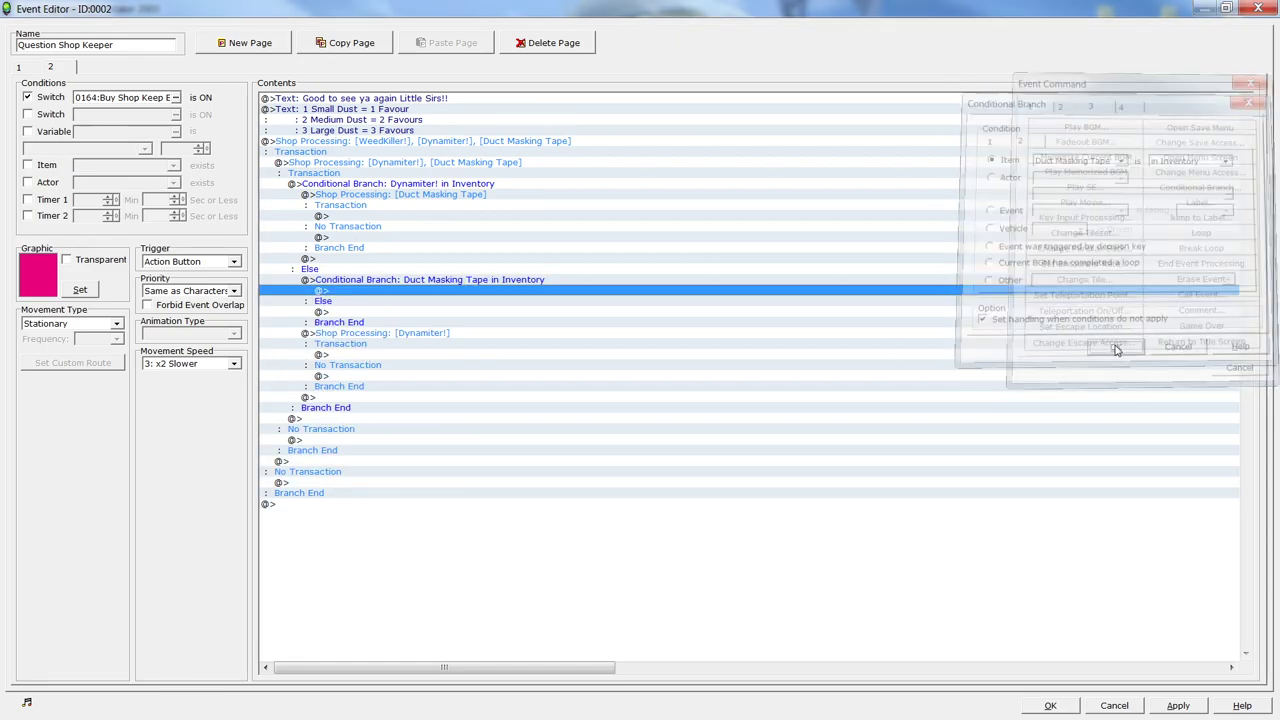
# Step: Cut the Dynamiter! shop and paste it inside the new branch, then apply the event changes
pyautogui.click(393, 332)
pyautogui.rightClick(393, 332)
pyautogui.click(420, 365)
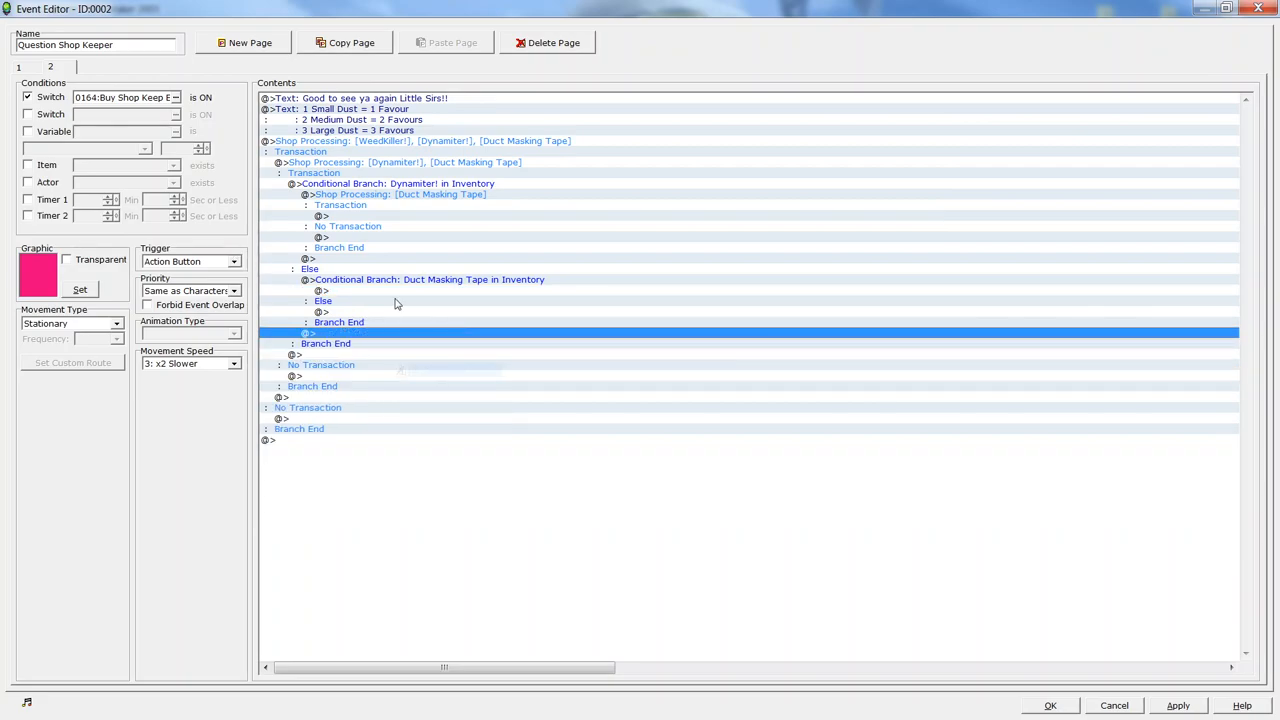
pyautogui.click(379, 290)
pyautogui.rightClick(379, 297)
pyautogui.click(420, 350)
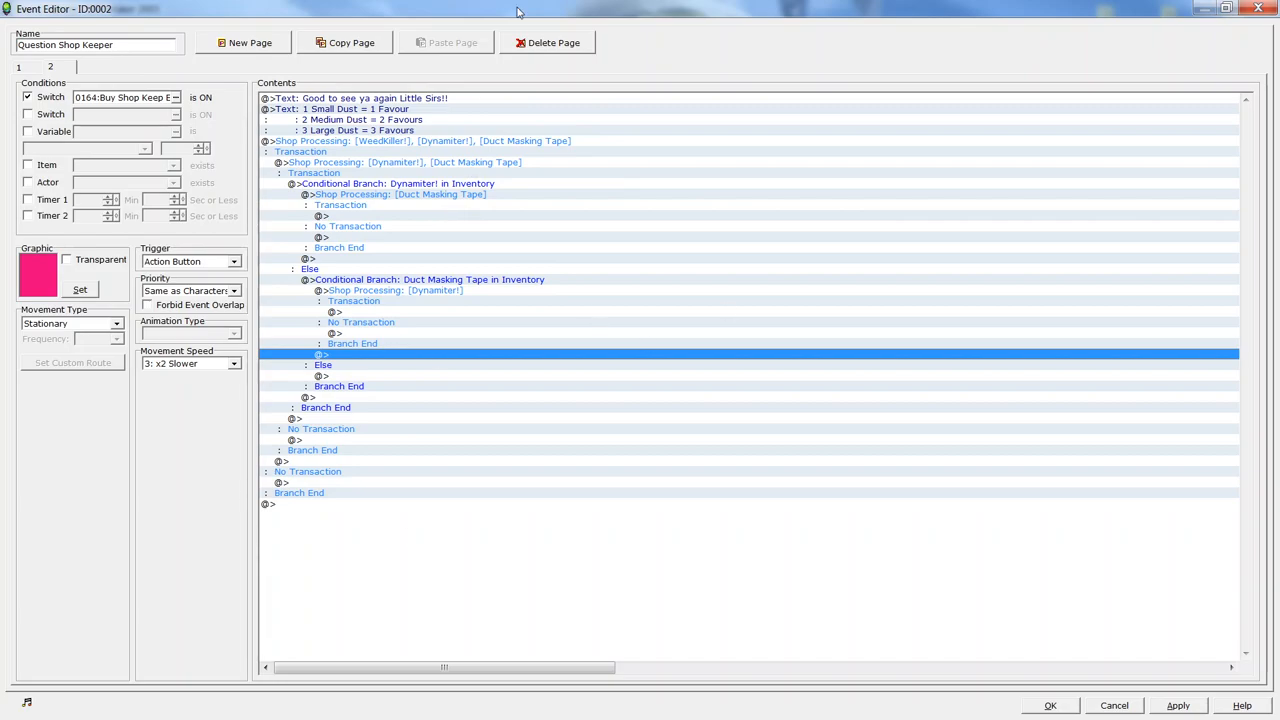
pyautogui.click(1170, 705)
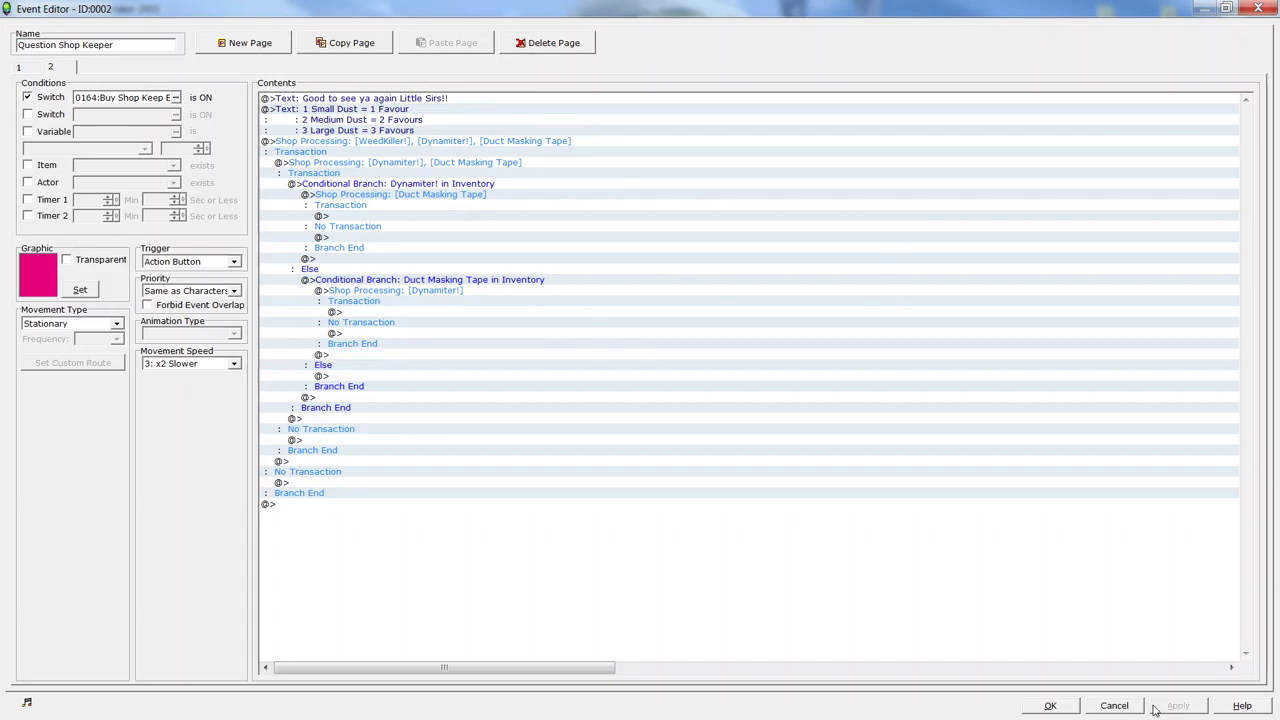
# Step: Close the shop keeper event, start a playtest and continue from saved File 8
pyautogui.click(1050, 707)
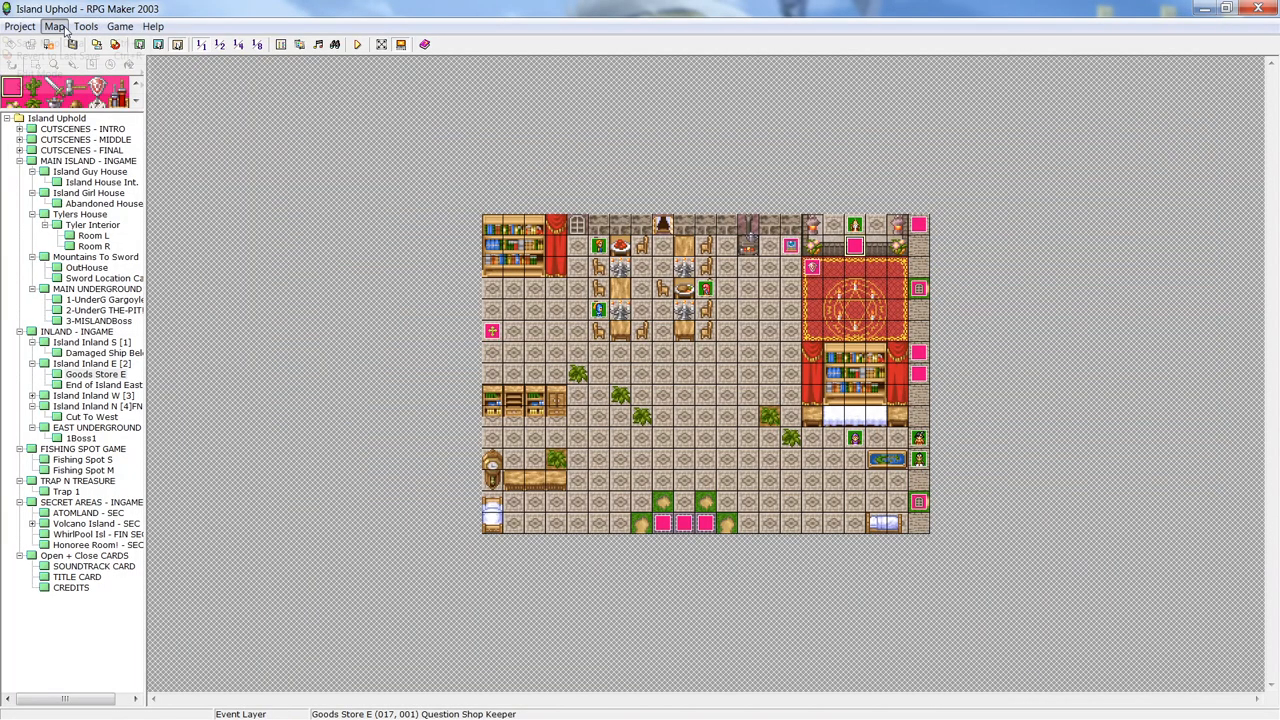
pyautogui.click(55, 26)
pyautogui.click(283, 43)
pyautogui.click(355, 44)
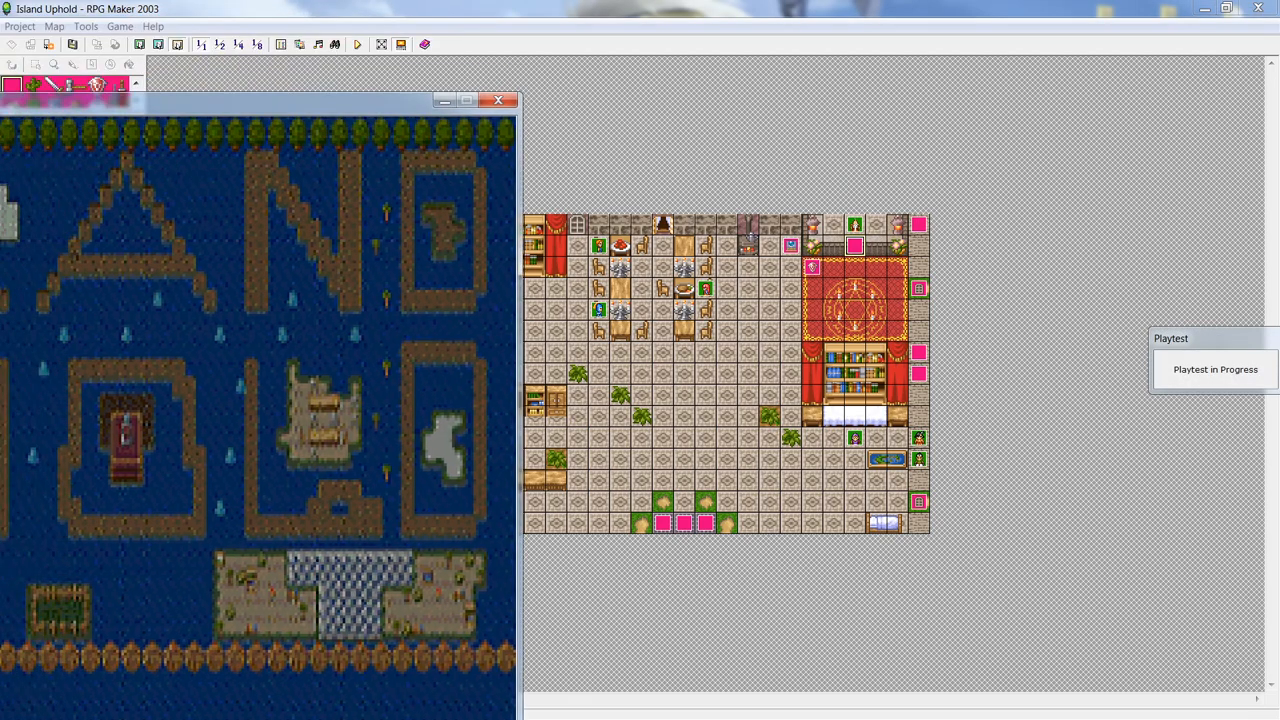
pyautogui.press('Down')
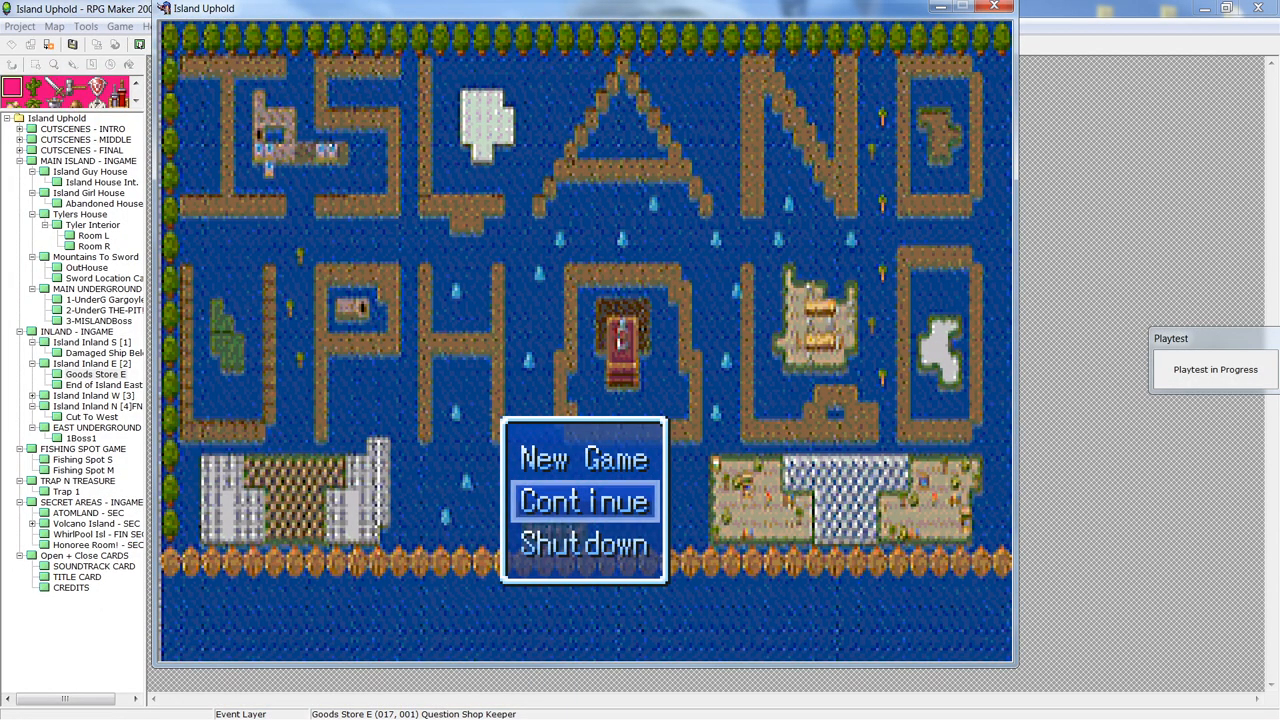
pyautogui.press('Return')
pyautogui.press('Down')
pyautogui.press('Up')
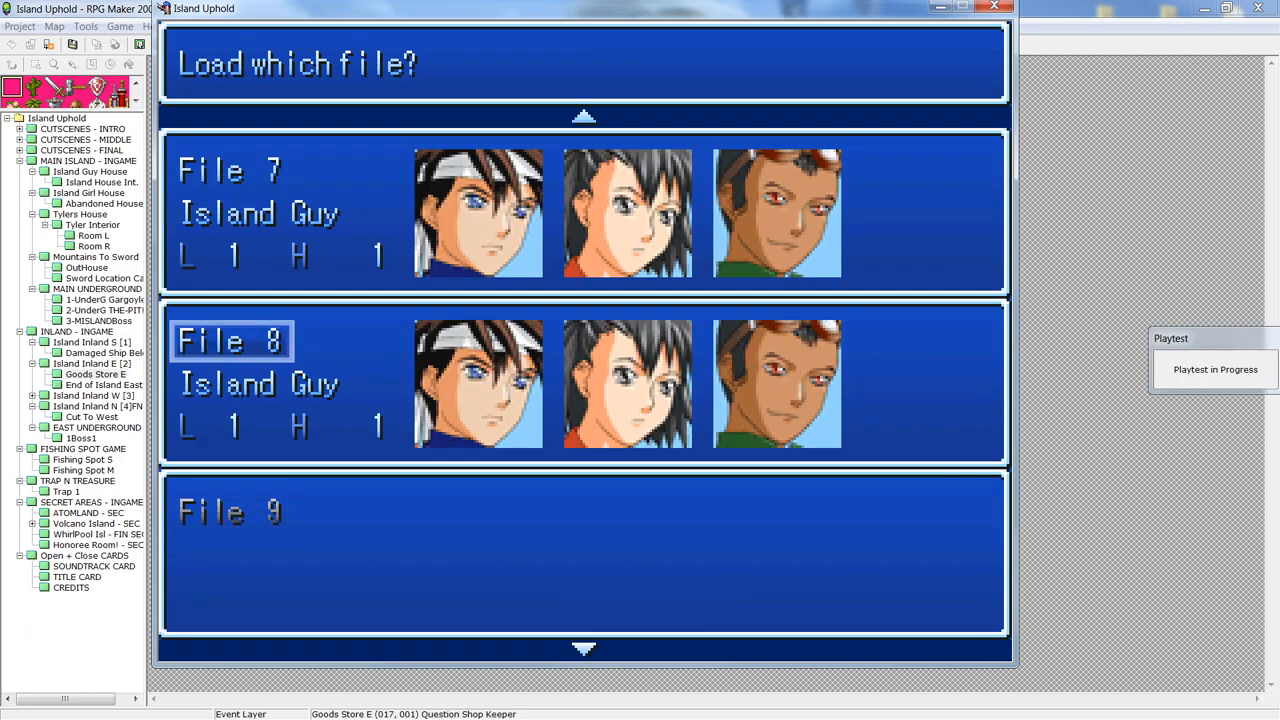
pyautogui.press('Return')
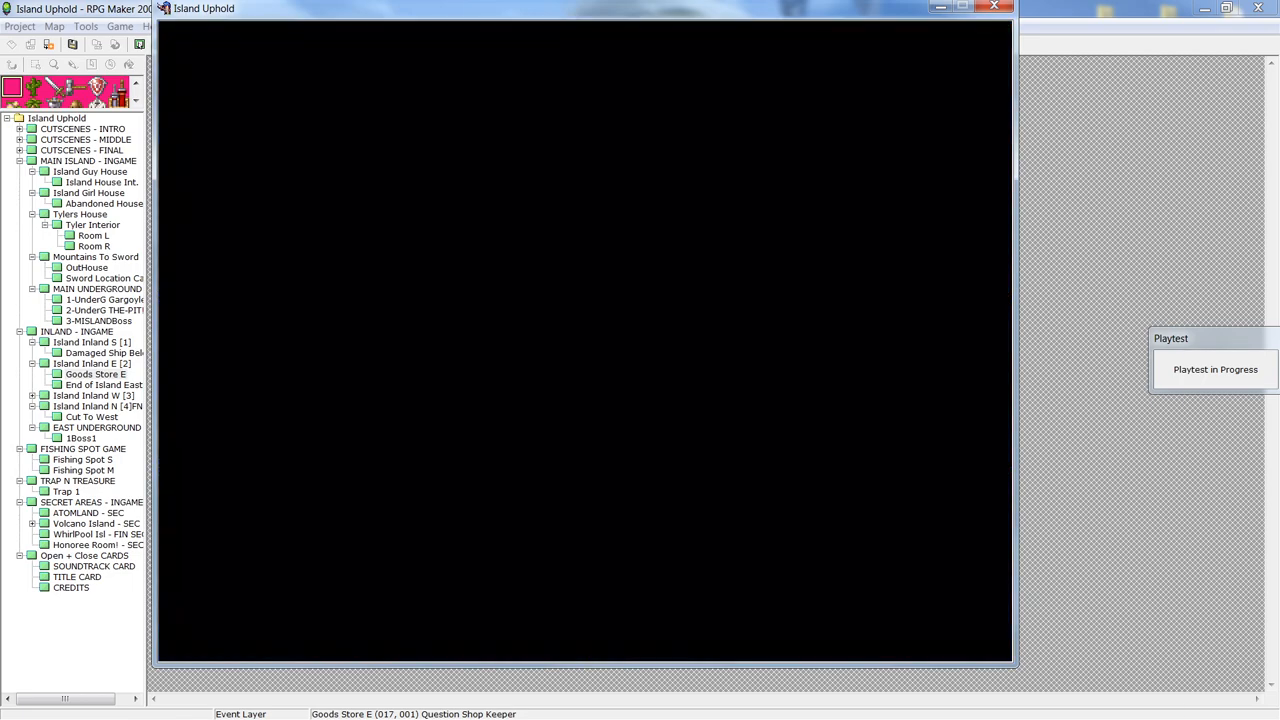
# Step: Walk the party up the red carpet to the old man and advance his dialogue until 'Lets Trade!!!'
pyautogui.press('Down')
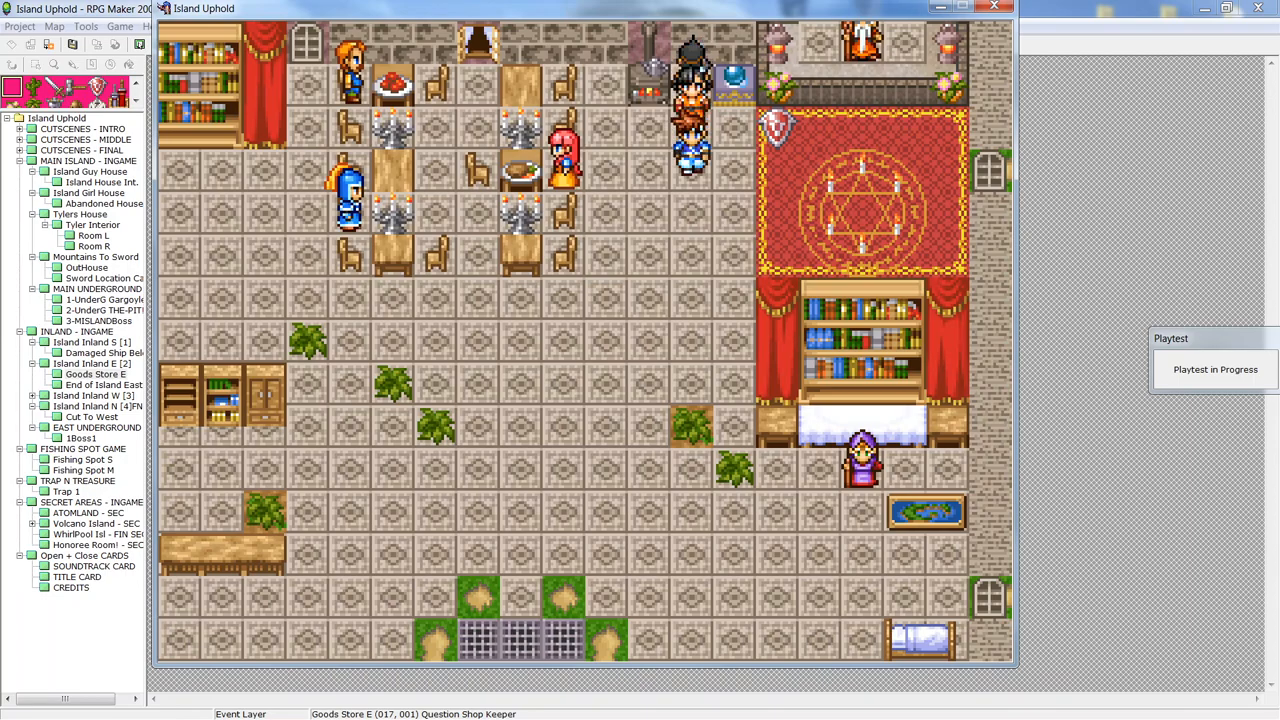
pyautogui.press('Down')
pyautogui.press('Right')
pyautogui.press('Right')
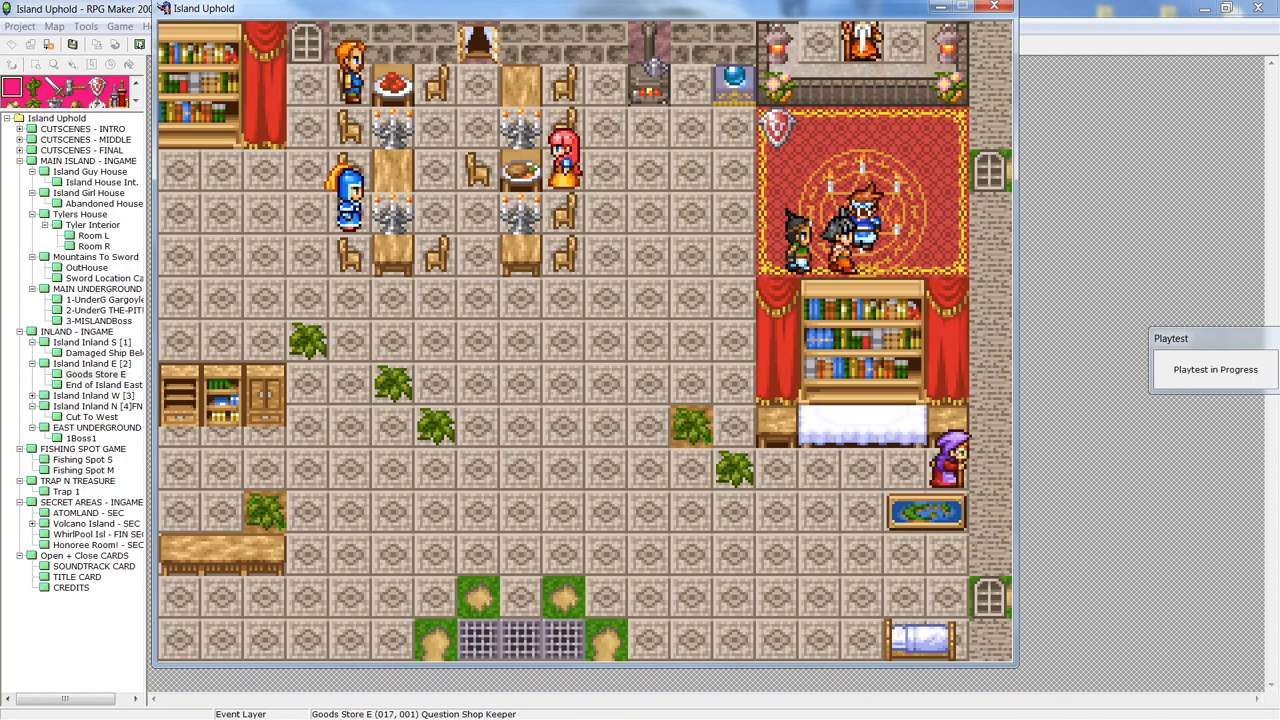
pyautogui.press('Up')
pyautogui.press('Up')
pyautogui.press('Up')
pyautogui.press('Return')
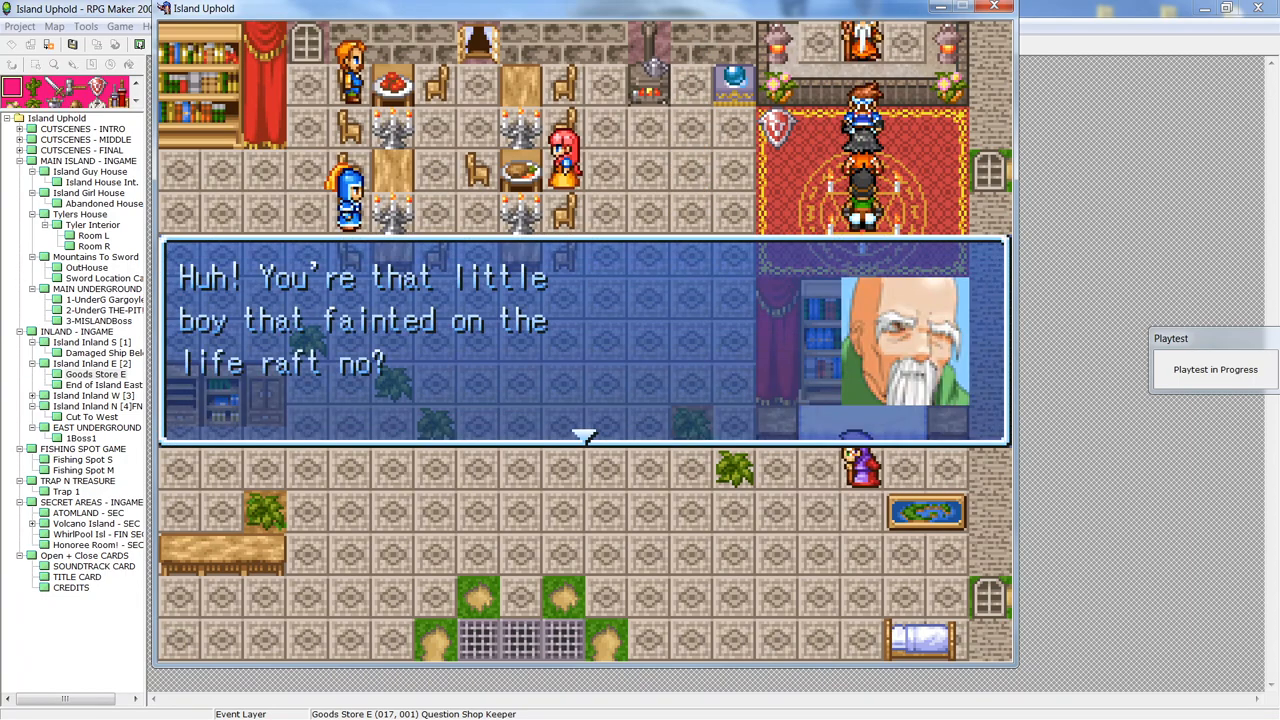
pyautogui.press('Return')
pyautogui.press('Return')
pyautogui.press('Return')
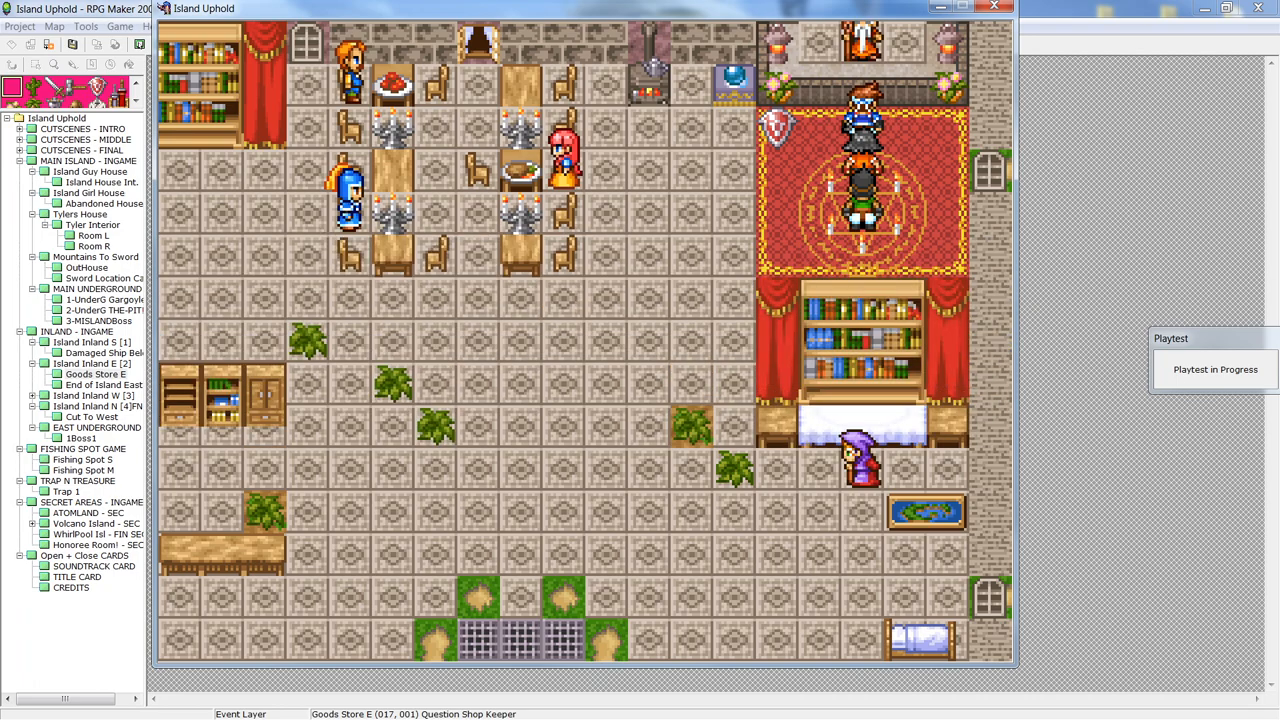
pyautogui.press('Return')
pyautogui.press('Return')
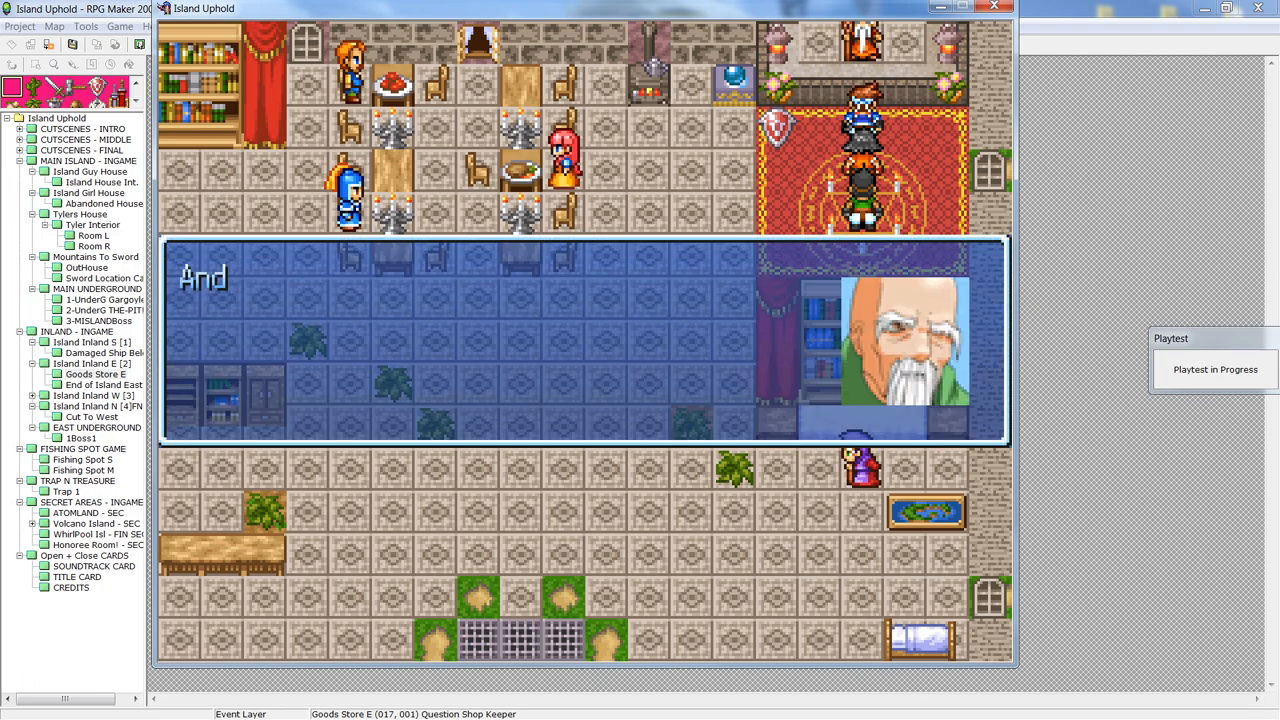
pyautogui.press('Return')
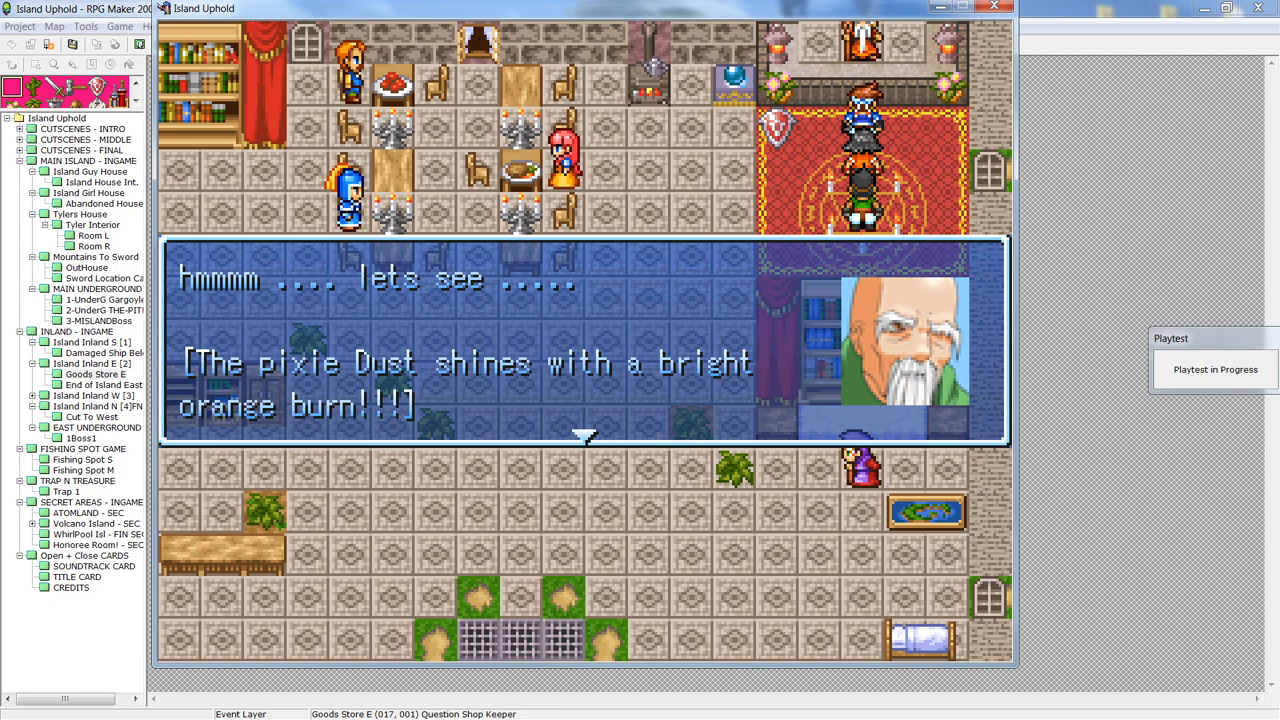
pyautogui.press('Return')
pyautogui.press('Return')
pyautogui.press('Return')
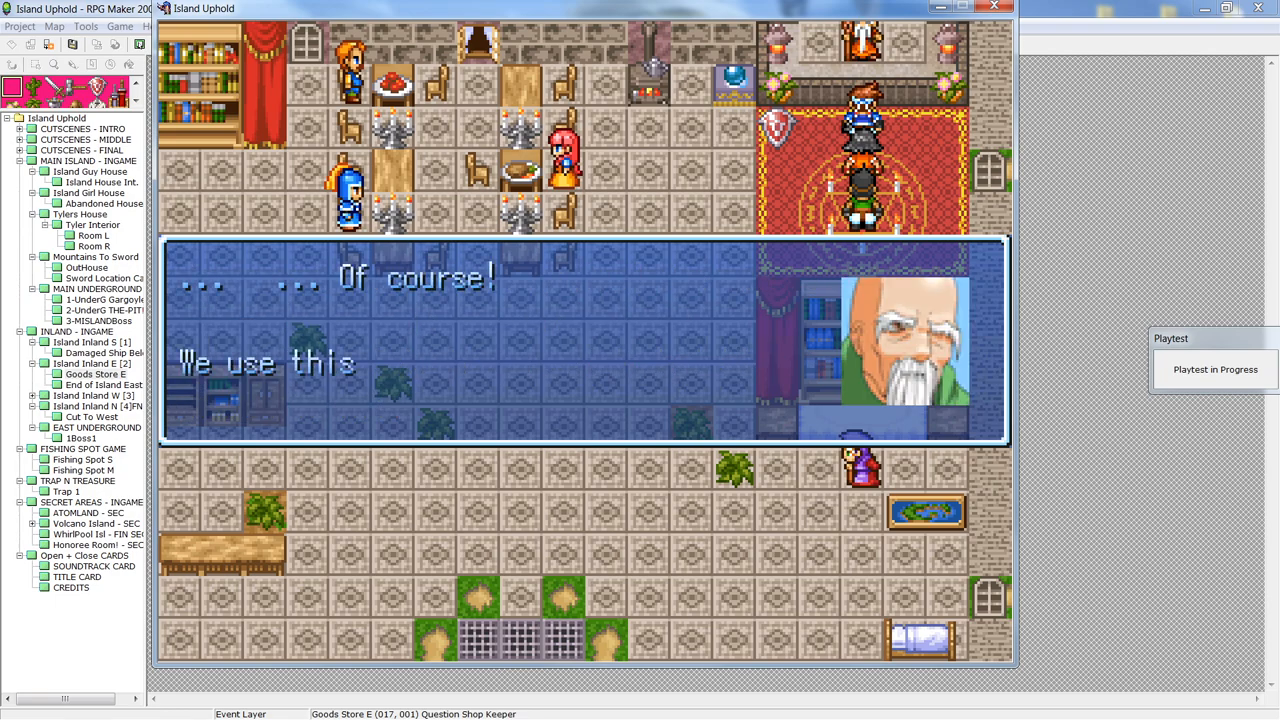
pyautogui.press('Return')
pyautogui.press('Return')
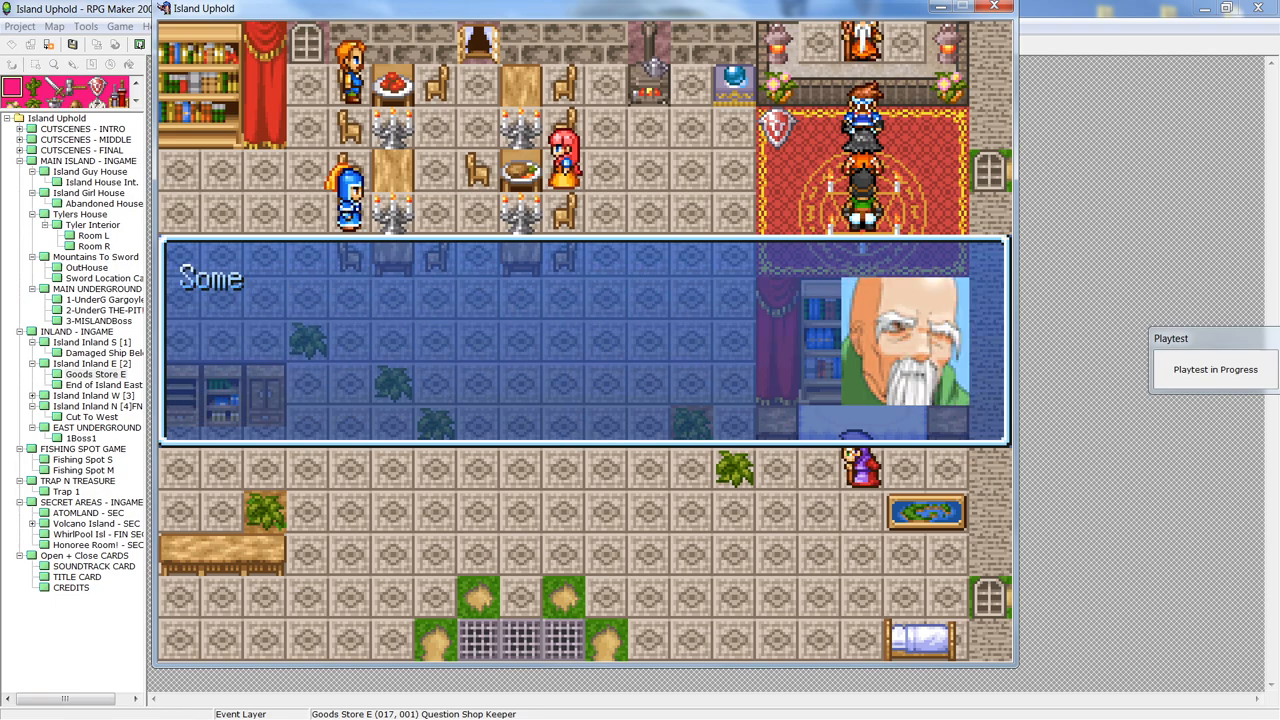
pyautogui.press('Return')
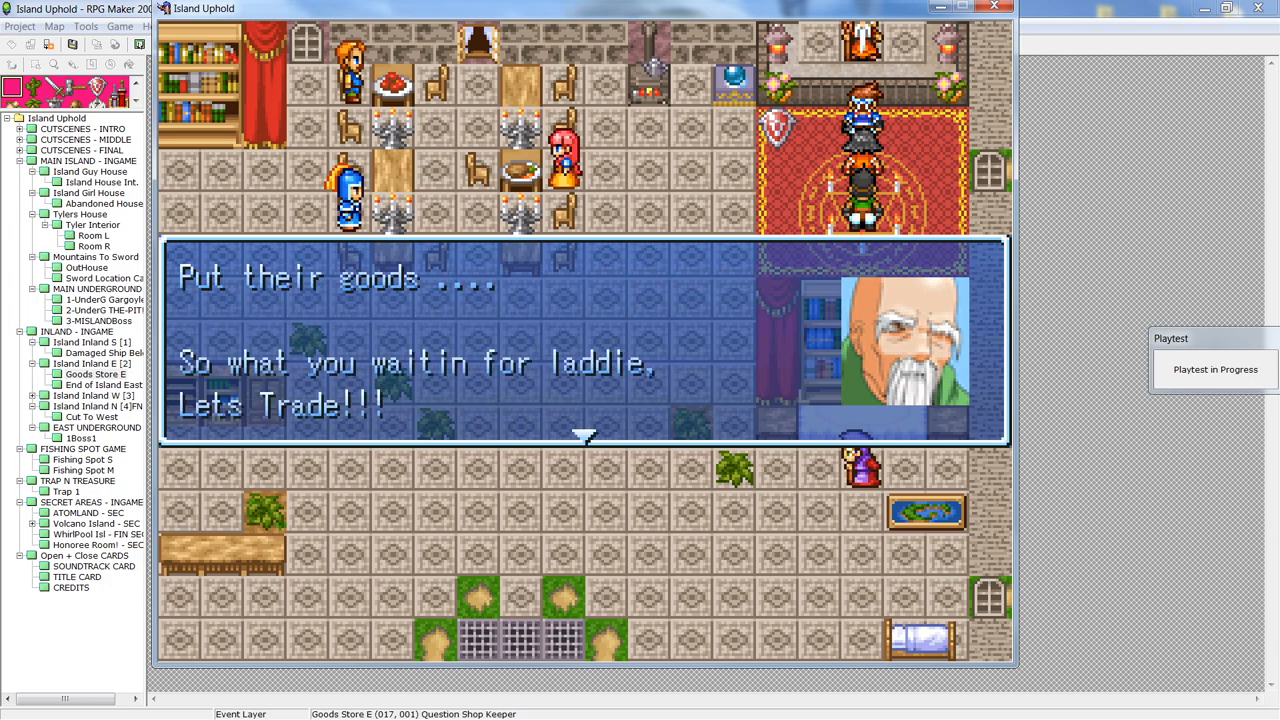
pyautogui.press('Return')
pyautogui.press('Return')
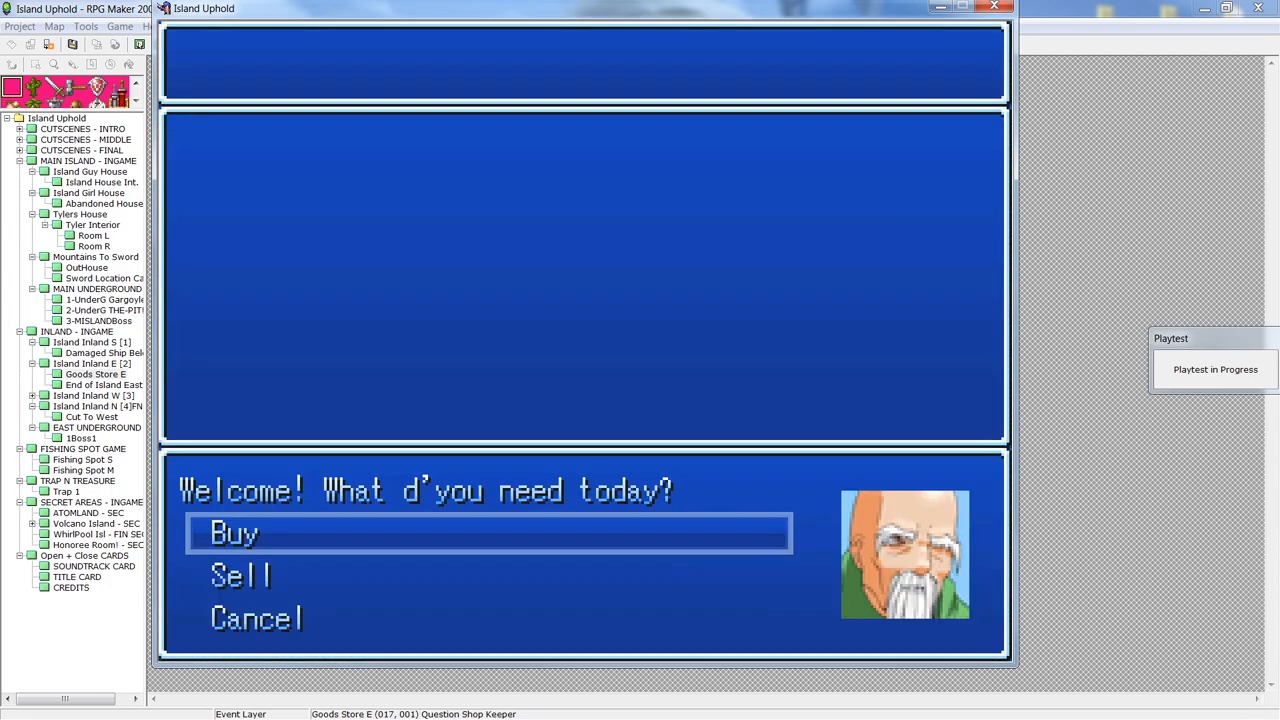
# Step: Choose Buy, browse the three items and purchase one WeedKiller! for all 6G
pyautogui.press('Down')
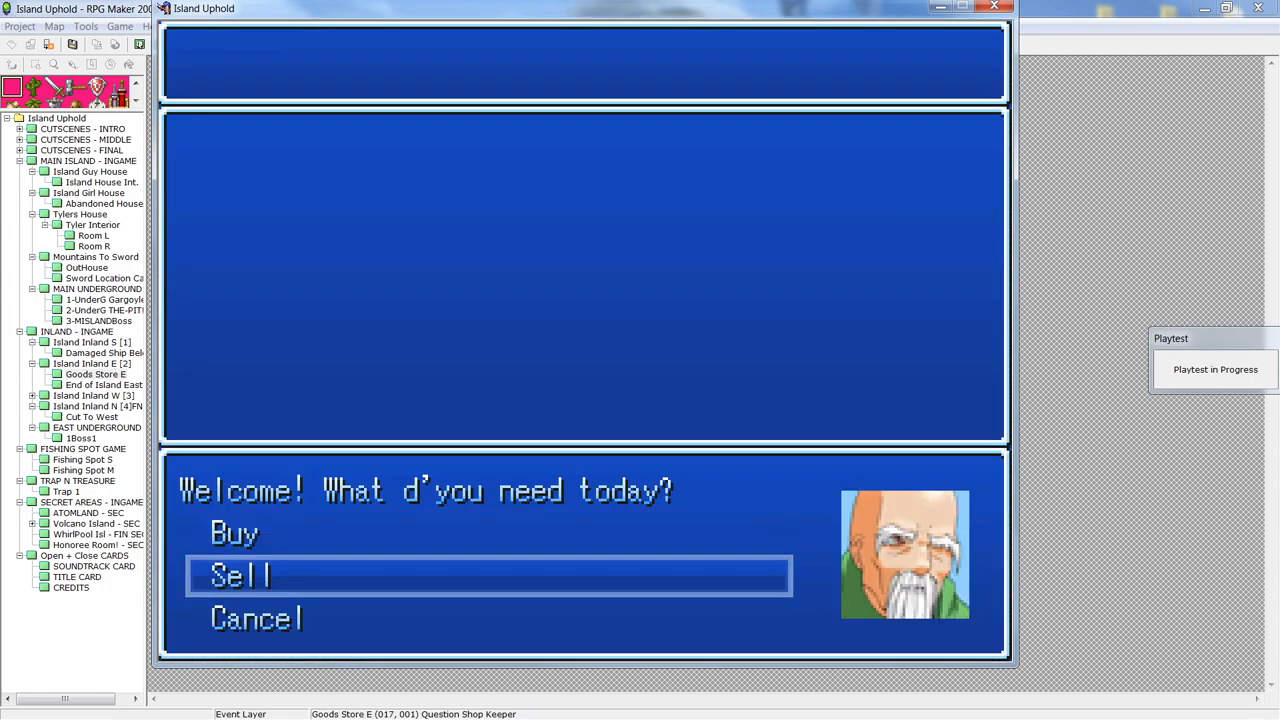
pyautogui.press('Up')
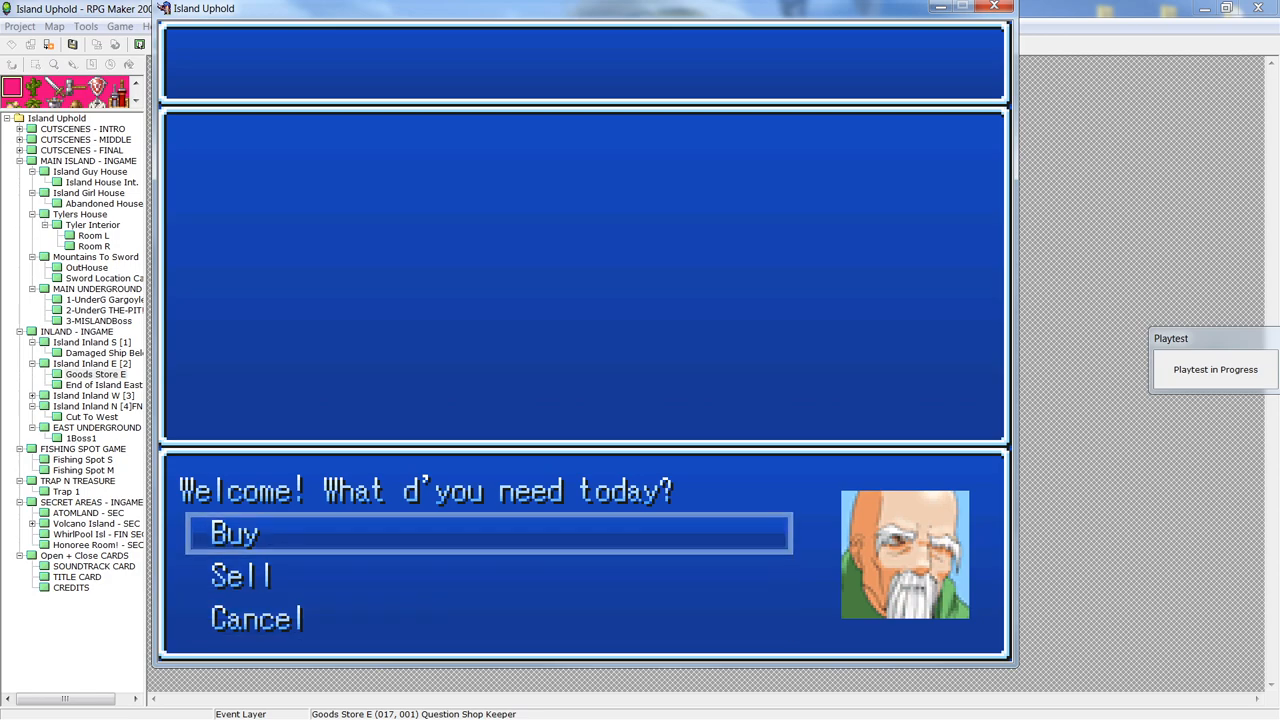
pyautogui.press('Return')
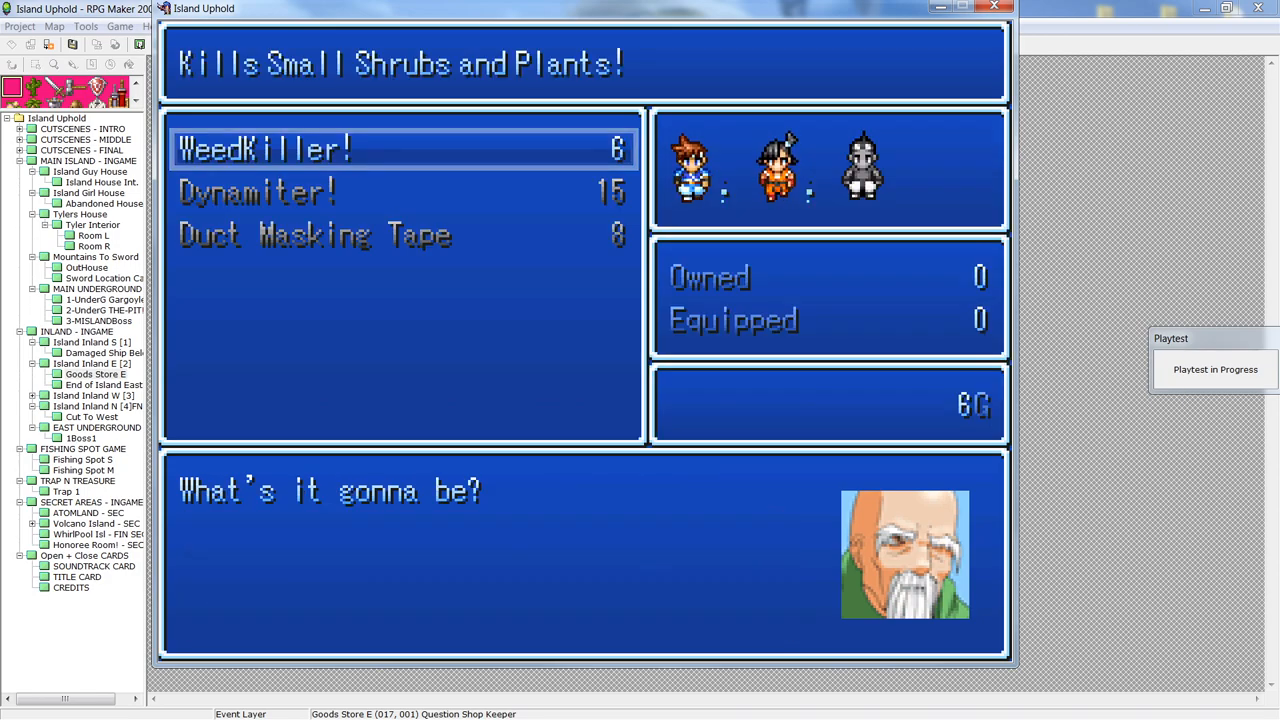
pyautogui.press('Down')
pyautogui.press('Up')
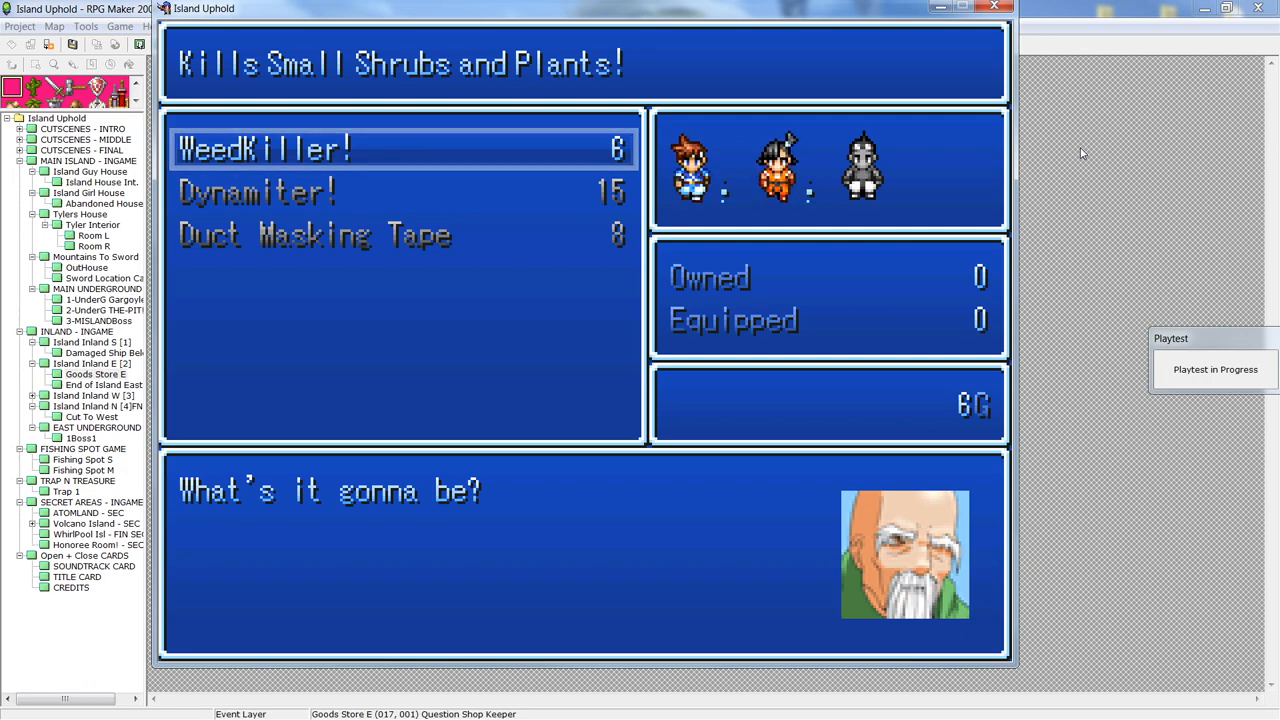
pyautogui.press('Down')
pyautogui.press('Down')
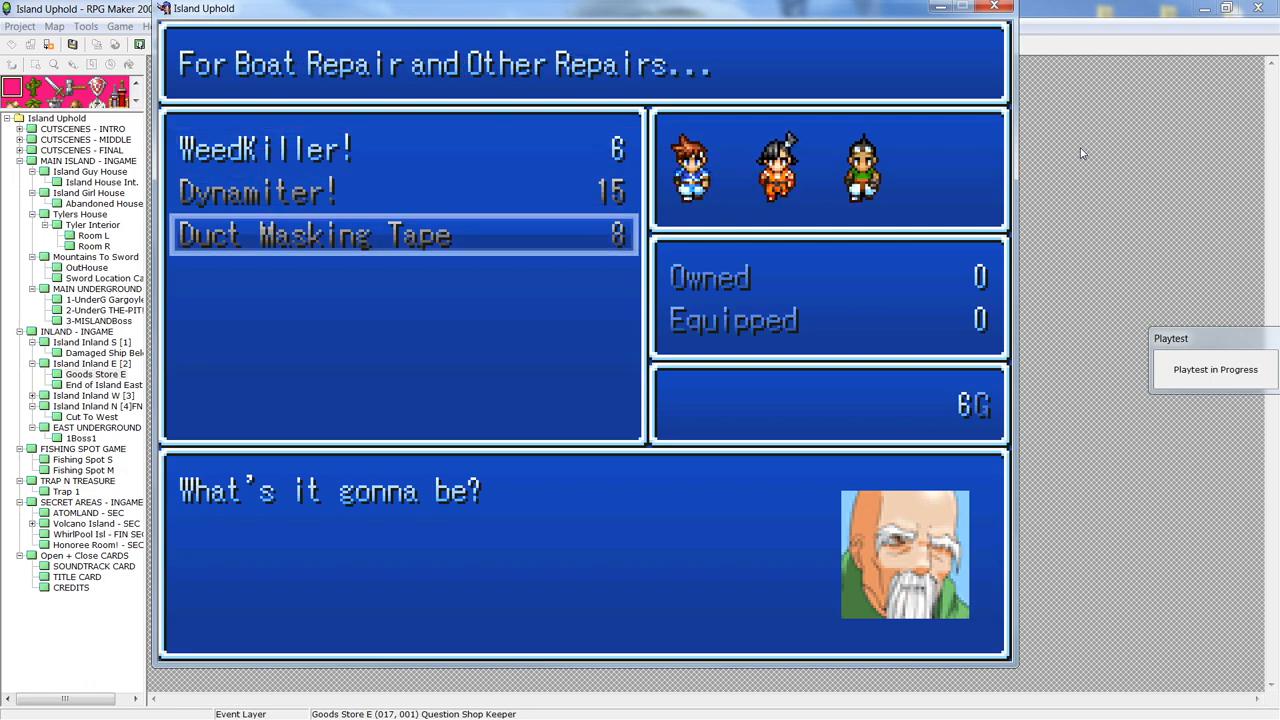
pyautogui.press('Up')
pyautogui.press('Up')
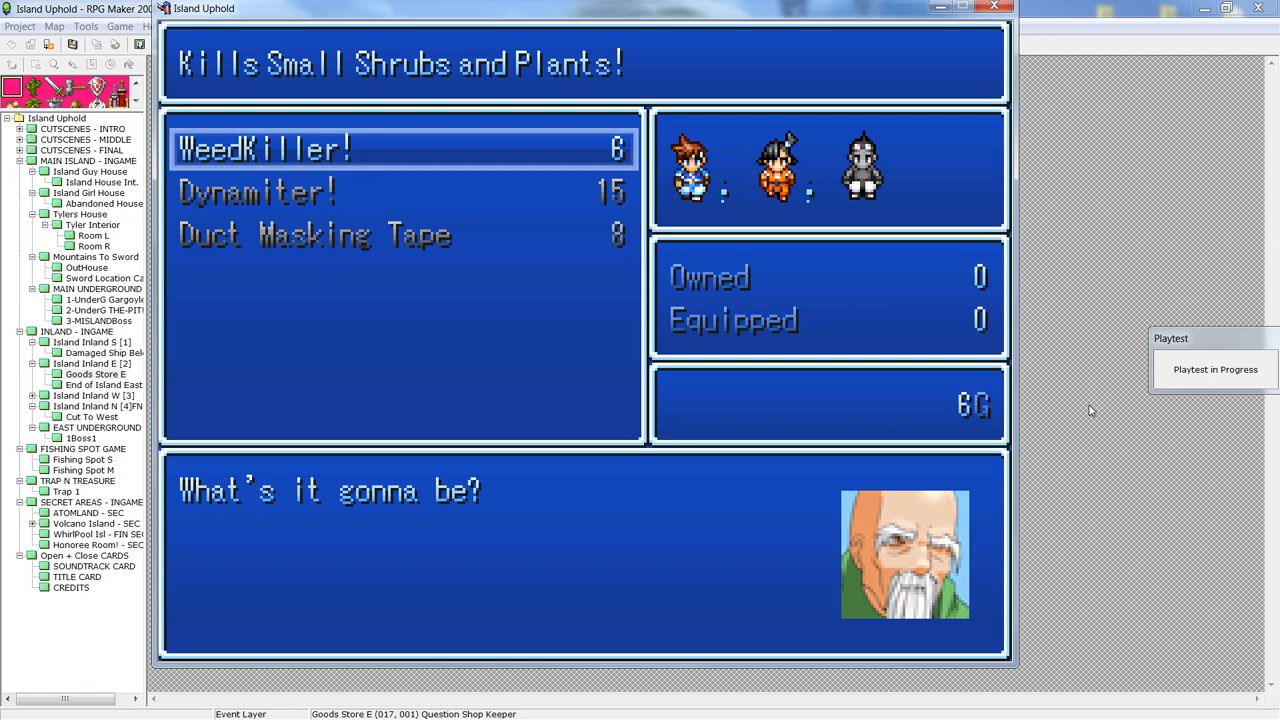
pyautogui.press('Return')
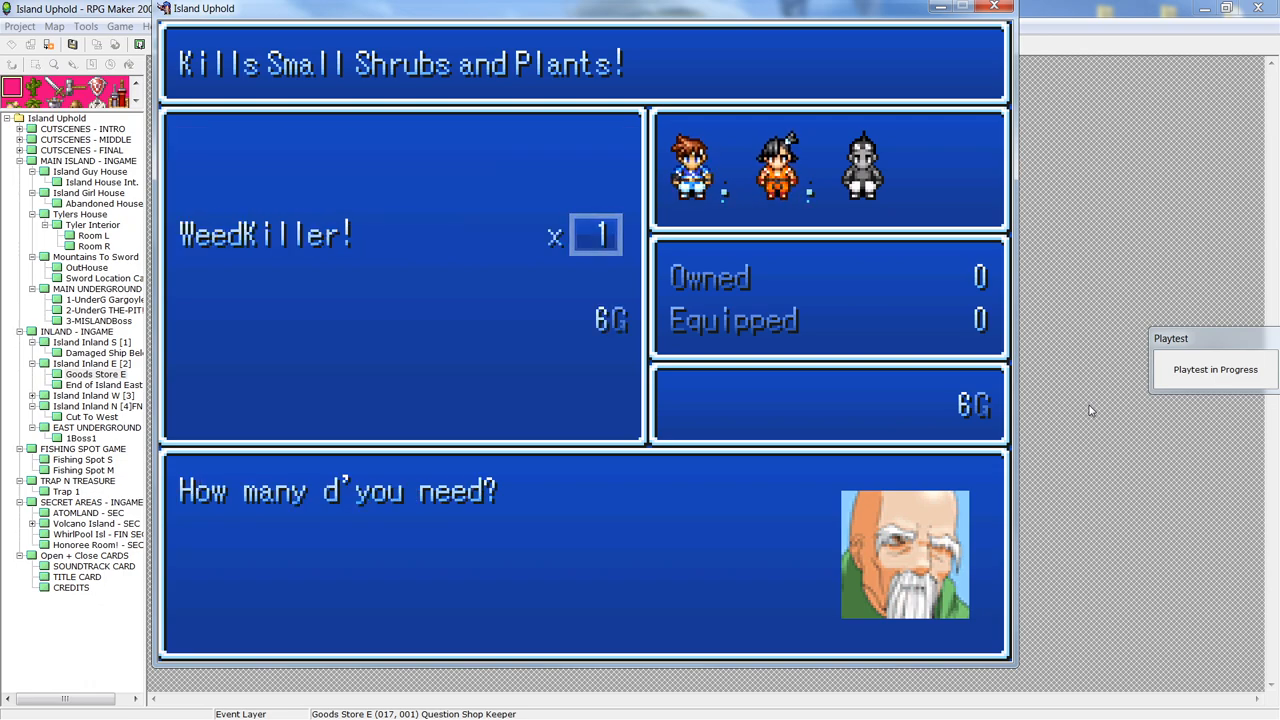
pyautogui.press('Return')
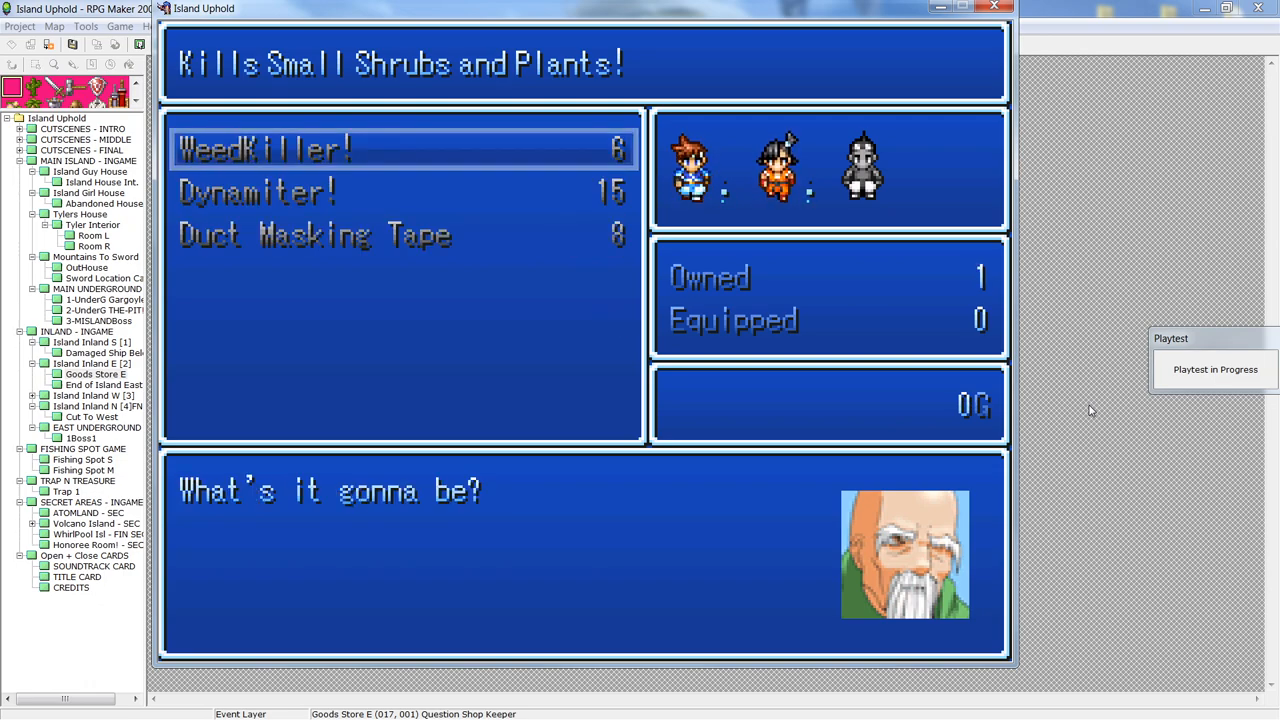
# Step: Recheck the buy list entries, view the Sell inventory, then move the choice to leaving the shop
pyautogui.press('Down')
pyautogui.press('Up')
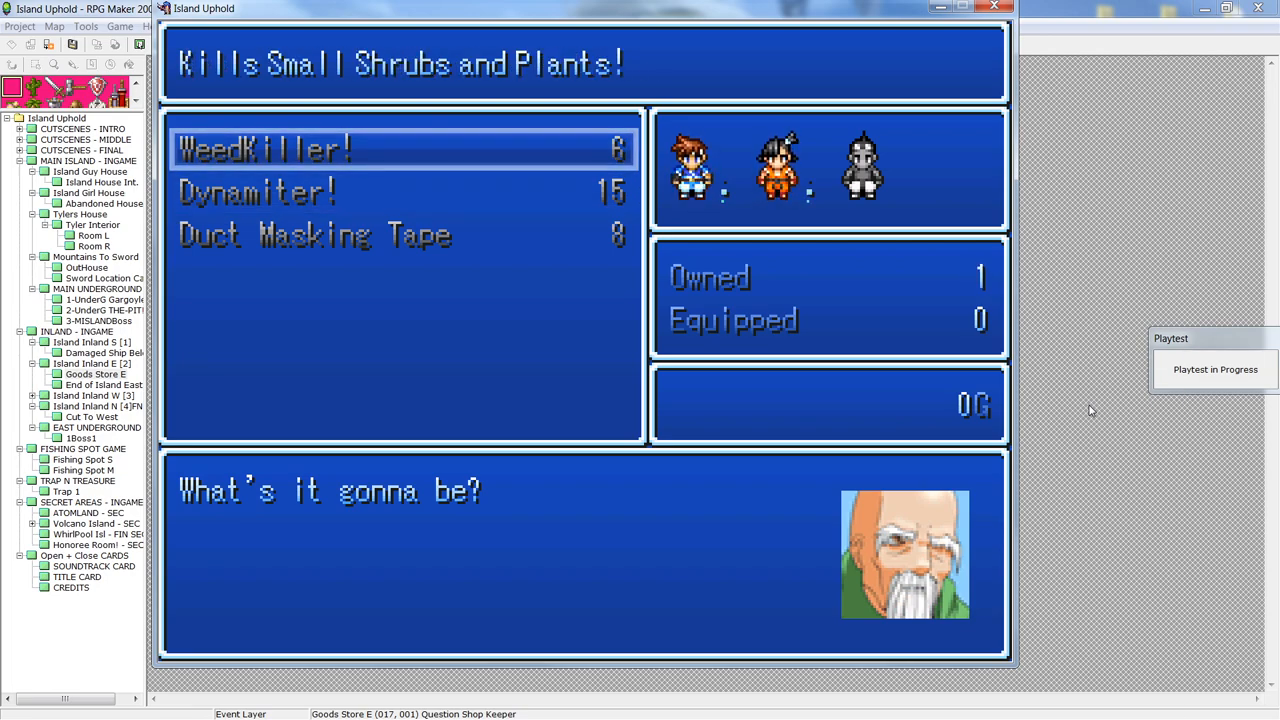
pyautogui.press('Down')
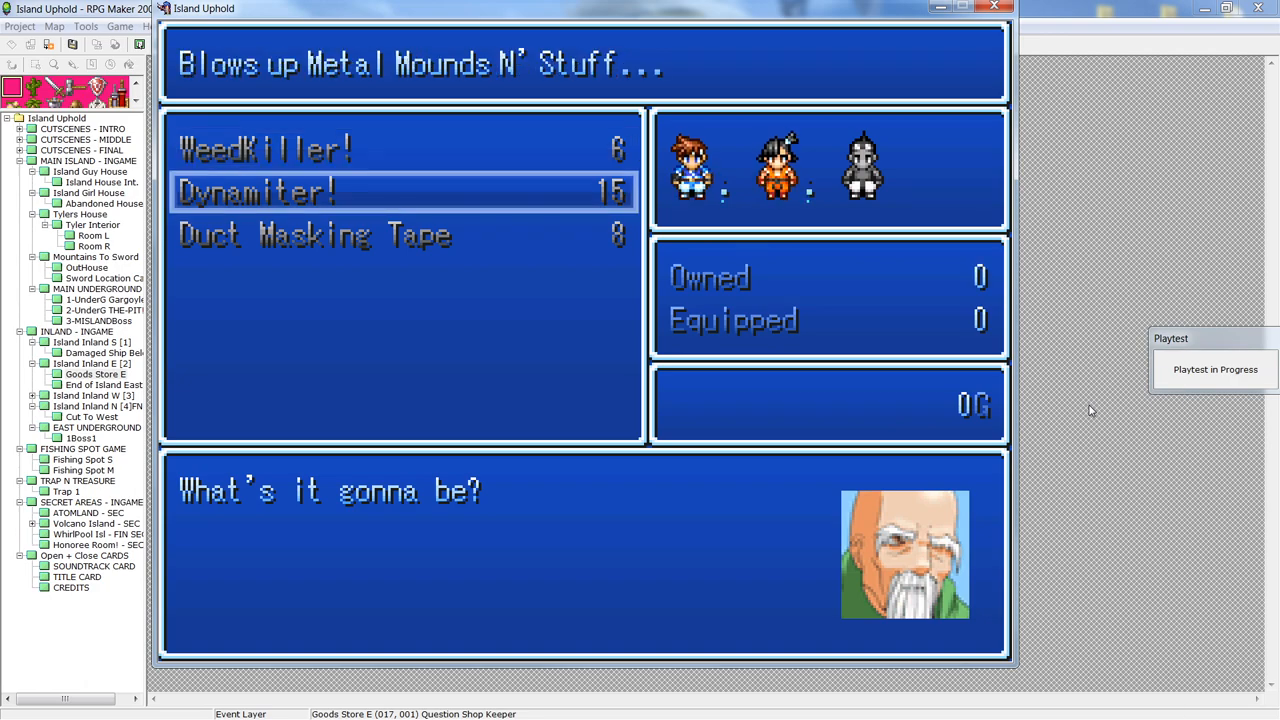
pyautogui.press('Up')
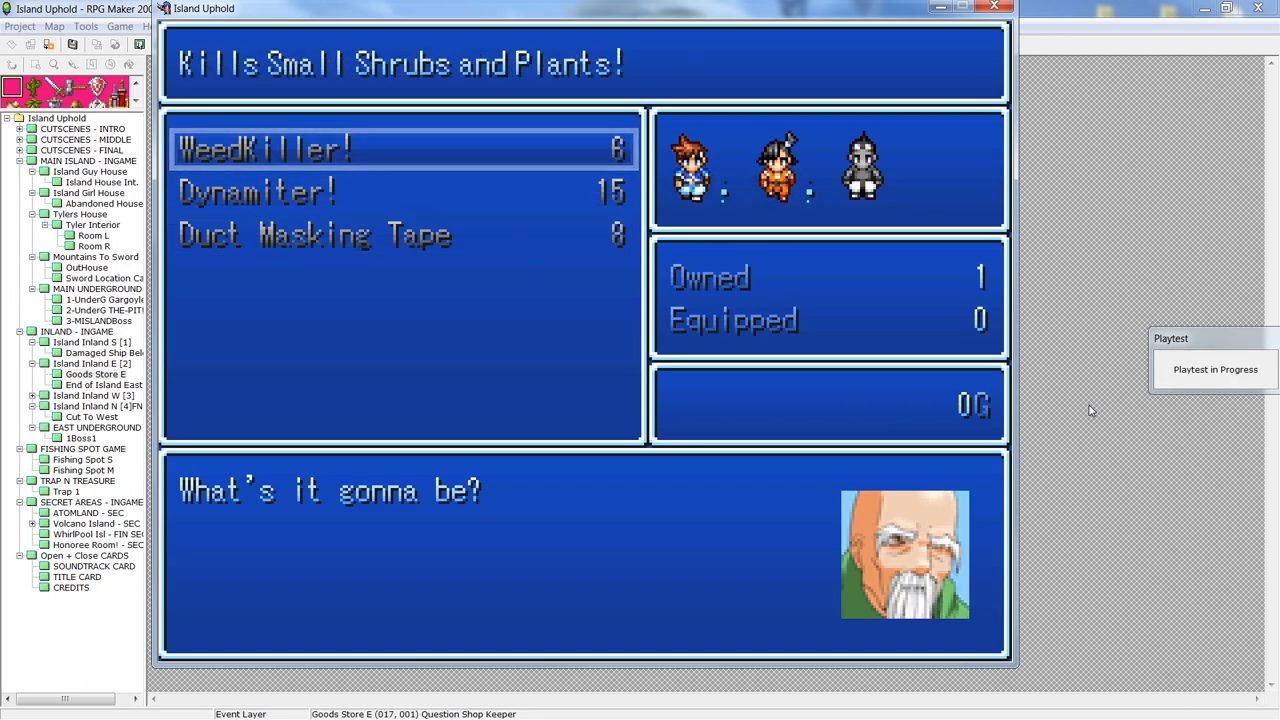
pyautogui.press('Escape')
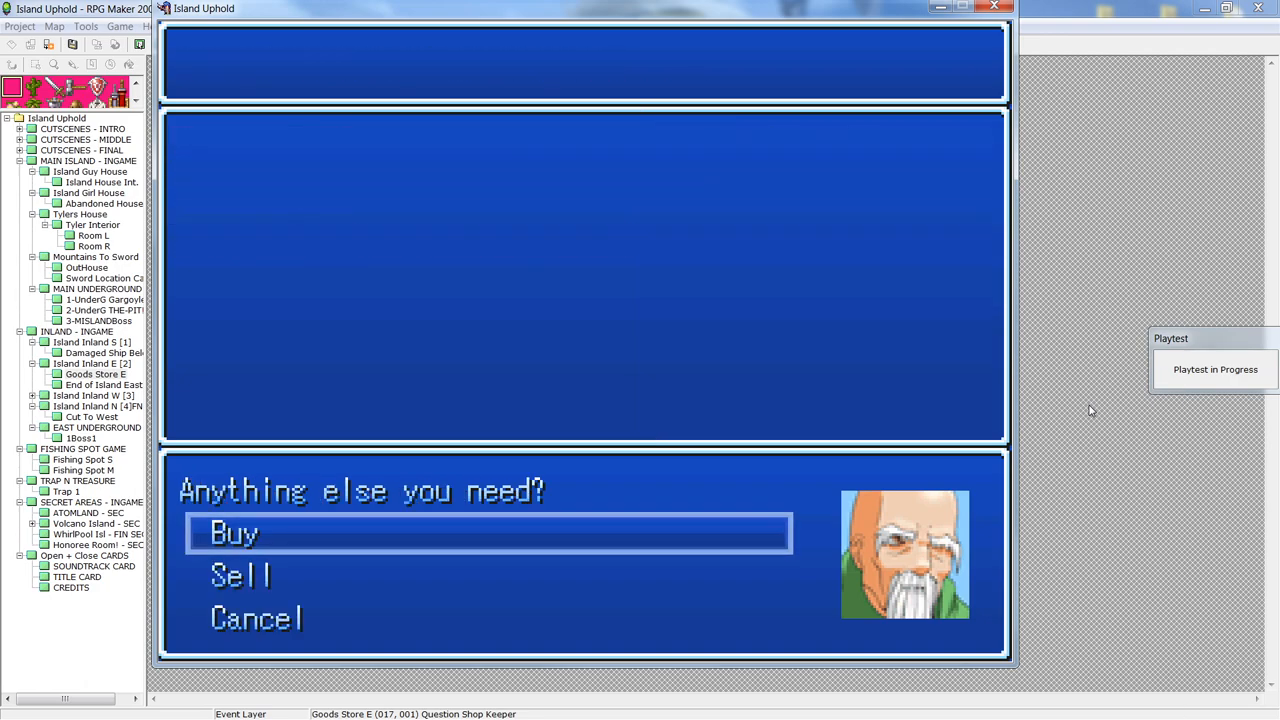
pyautogui.press('Down')
pyautogui.press('Up')
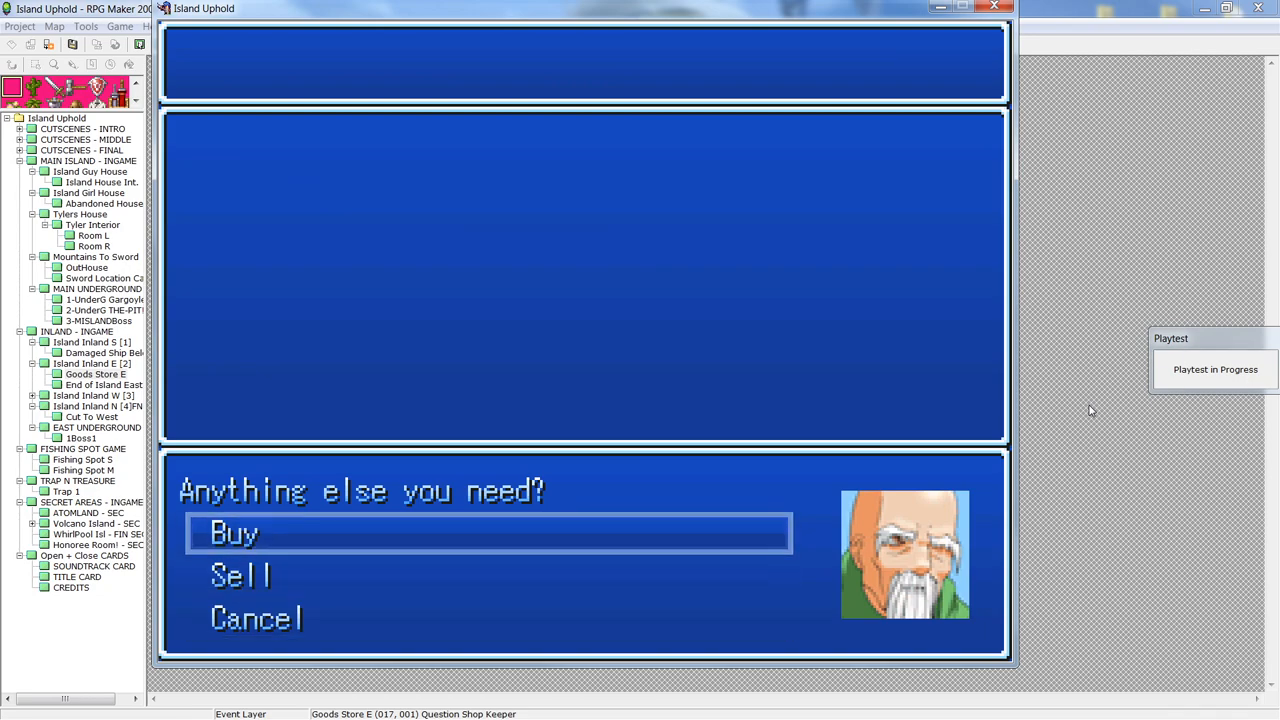
pyautogui.press('Return')
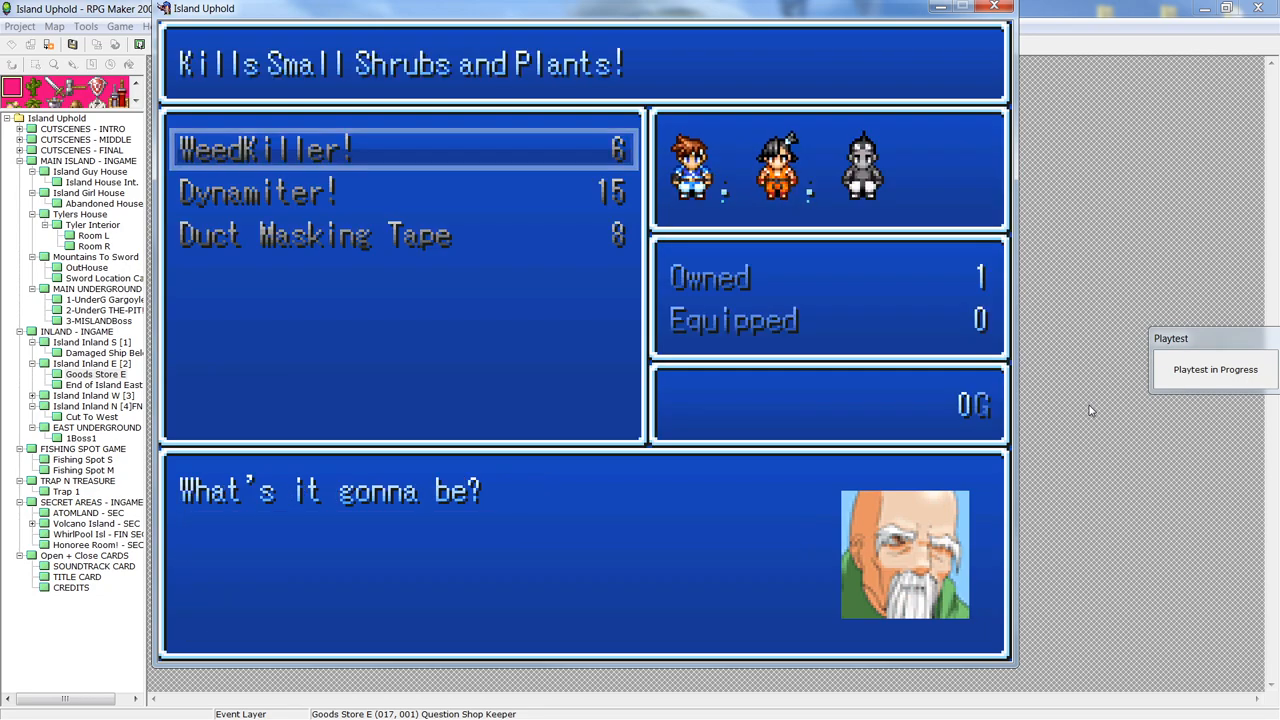
pyautogui.press('Escape')
pyautogui.press('Down')
pyautogui.press('Return')
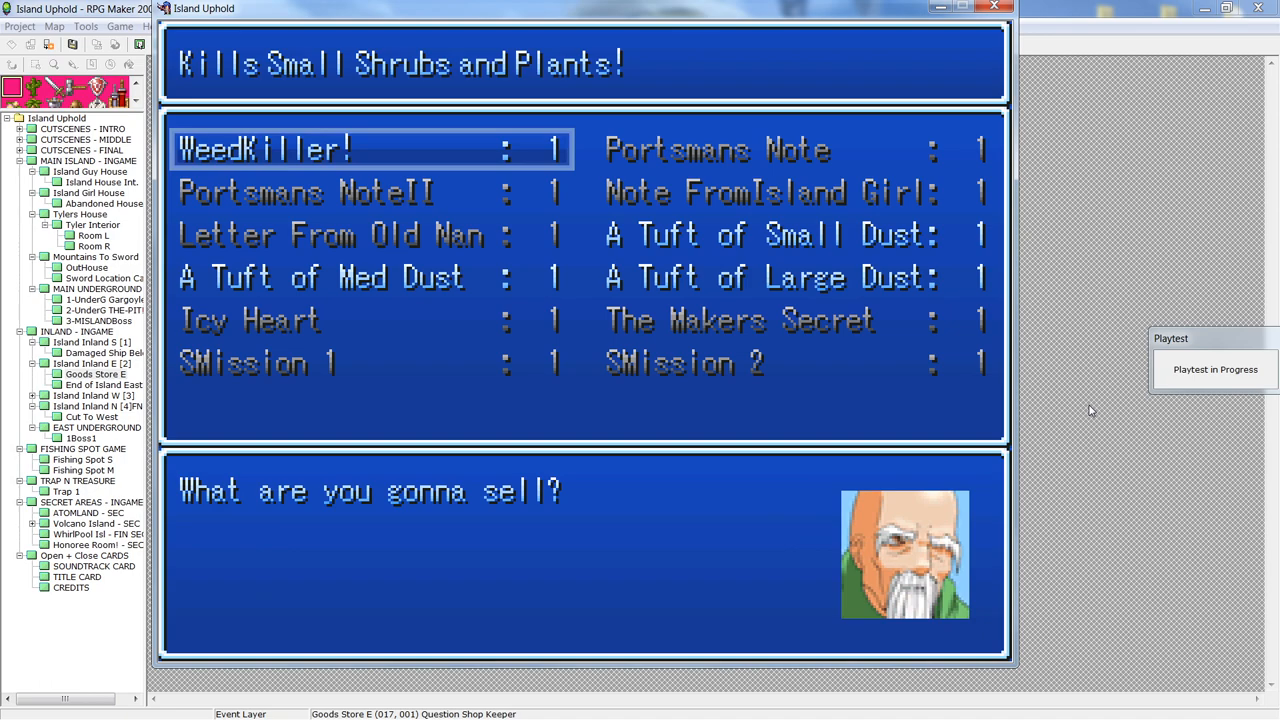
pyautogui.press('Escape')
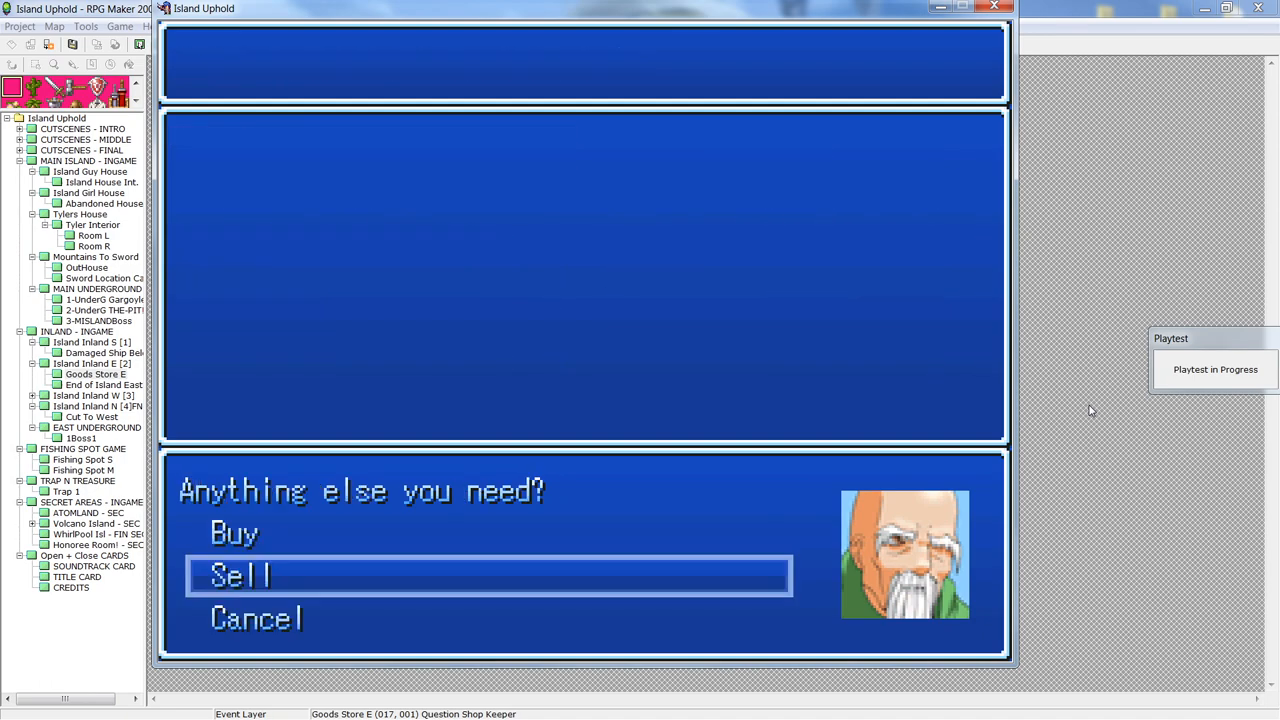
pyautogui.press('Down')
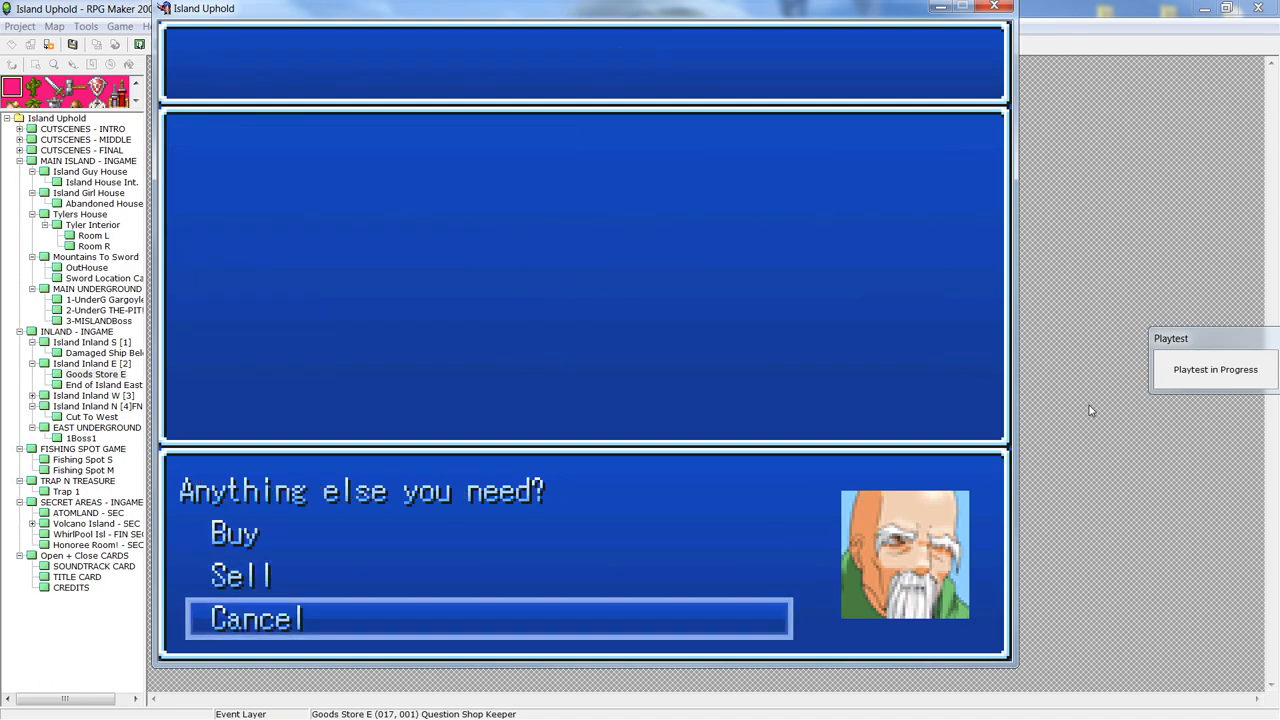
# Step: Leave the shop, walk off and back onto the carpet, and talk to the shopkeeper again
pyautogui.press('Return')
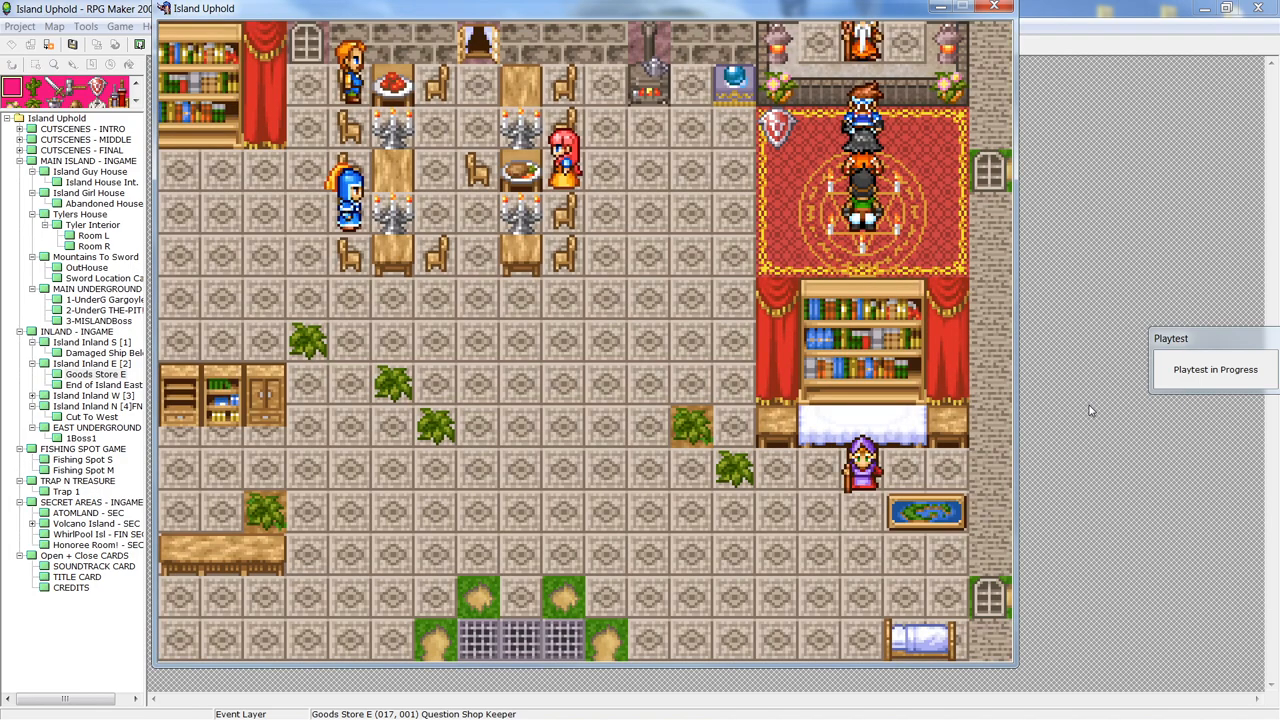
pyautogui.press('Down')
pyautogui.press('Left')
pyautogui.press('Left')
pyautogui.press('Left')
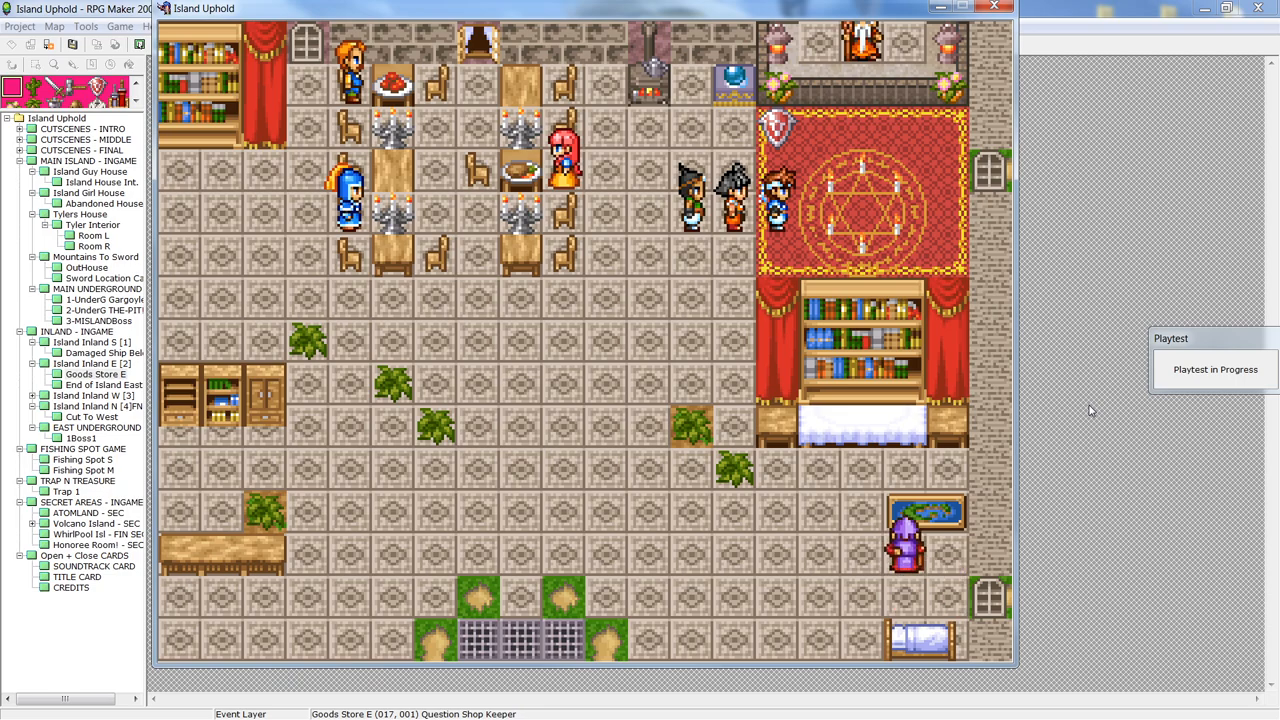
pyautogui.press('Right')
pyautogui.press('Right')
pyautogui.press('Right')
pyautogui.press('Up')
pyautogui.press('Up')
pyautogui.press('Up')
pyautogui.press('Up')
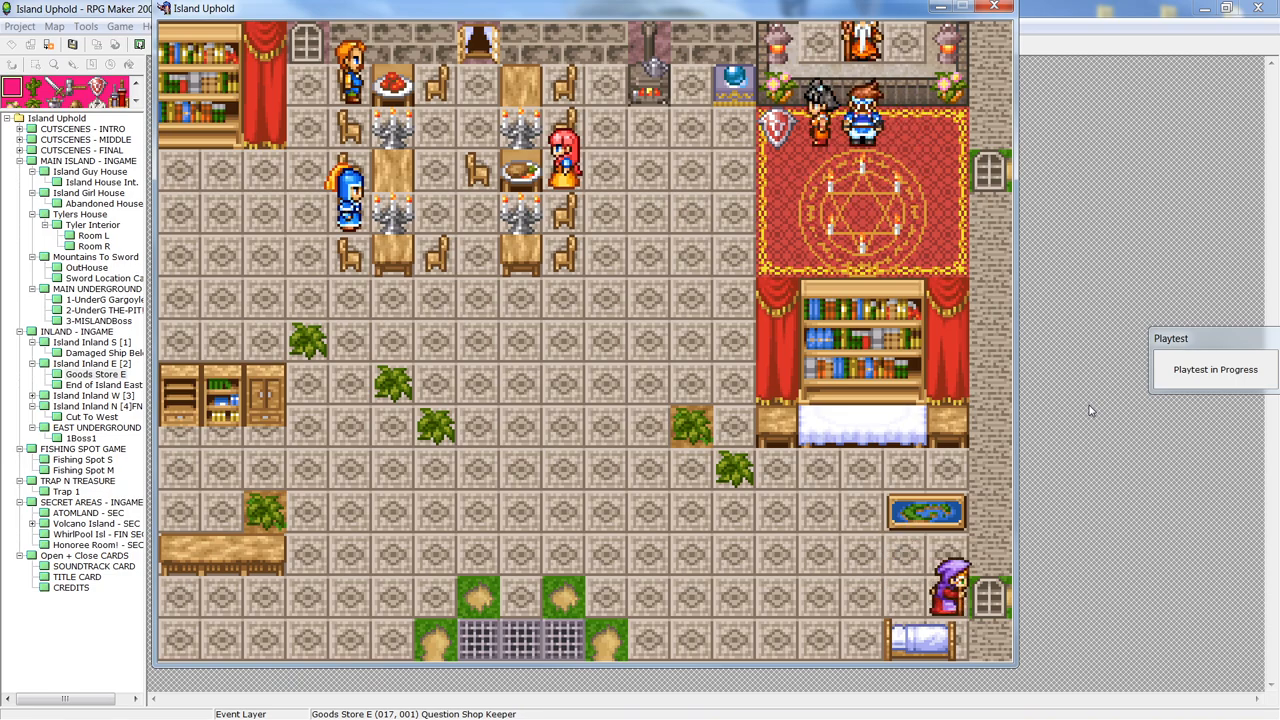
pyautogui.press('Return')
pyautogui.press('Return')
pyautogui.press('Return')
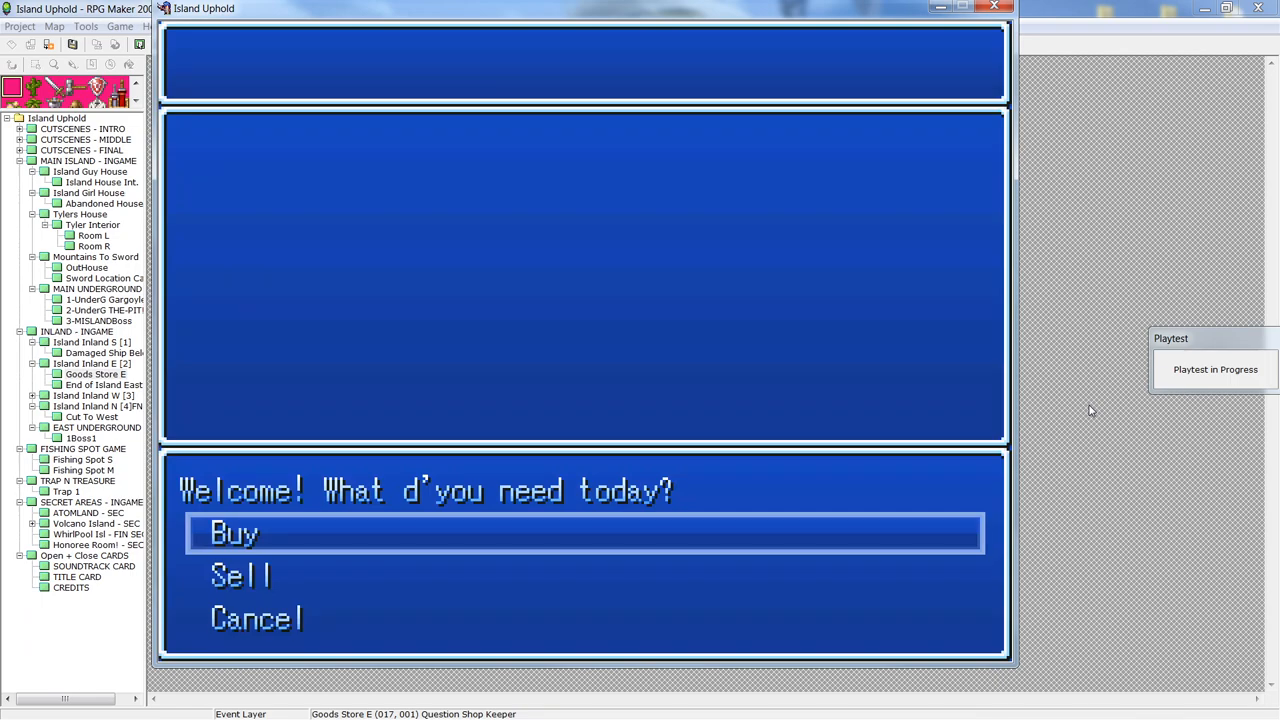
pyautogui.press('Return')
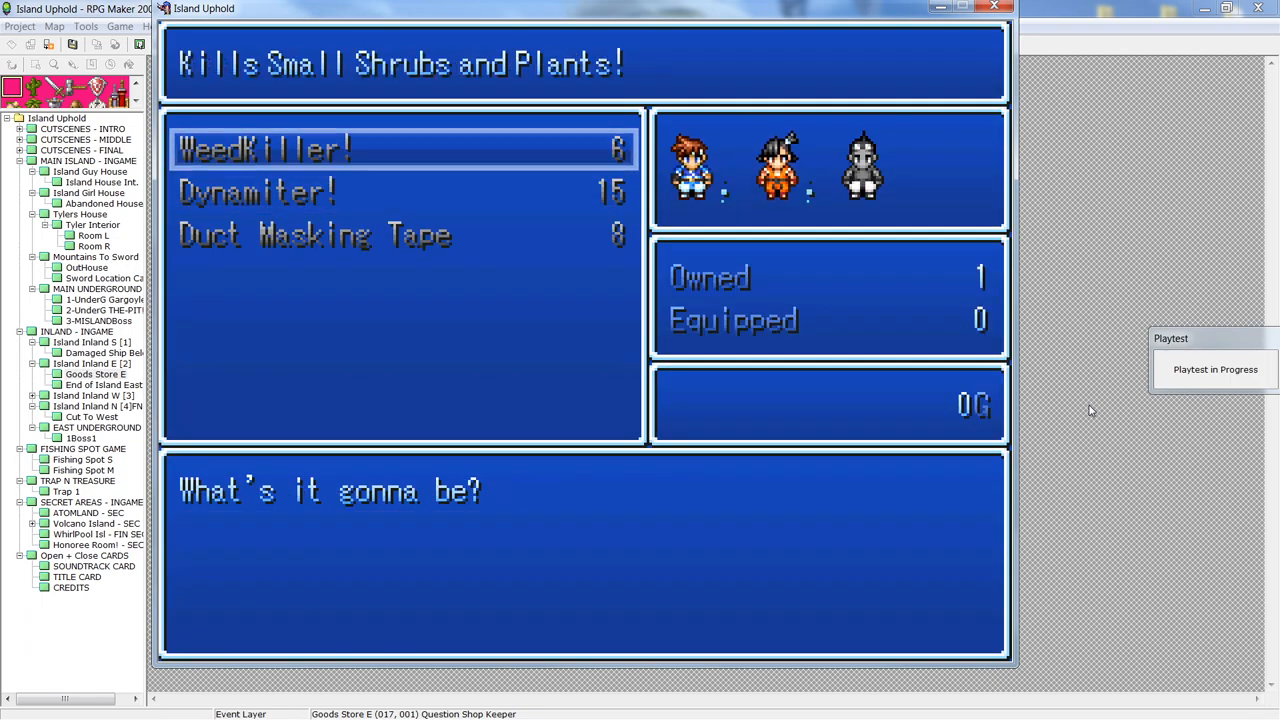
# Step: Browse the second buy list, then close the playtest window to return to the store map
pyautogui.press('Down')
pyautogui.press('Down')
pyautogui.press('Up')
pyautogui.press('Up')
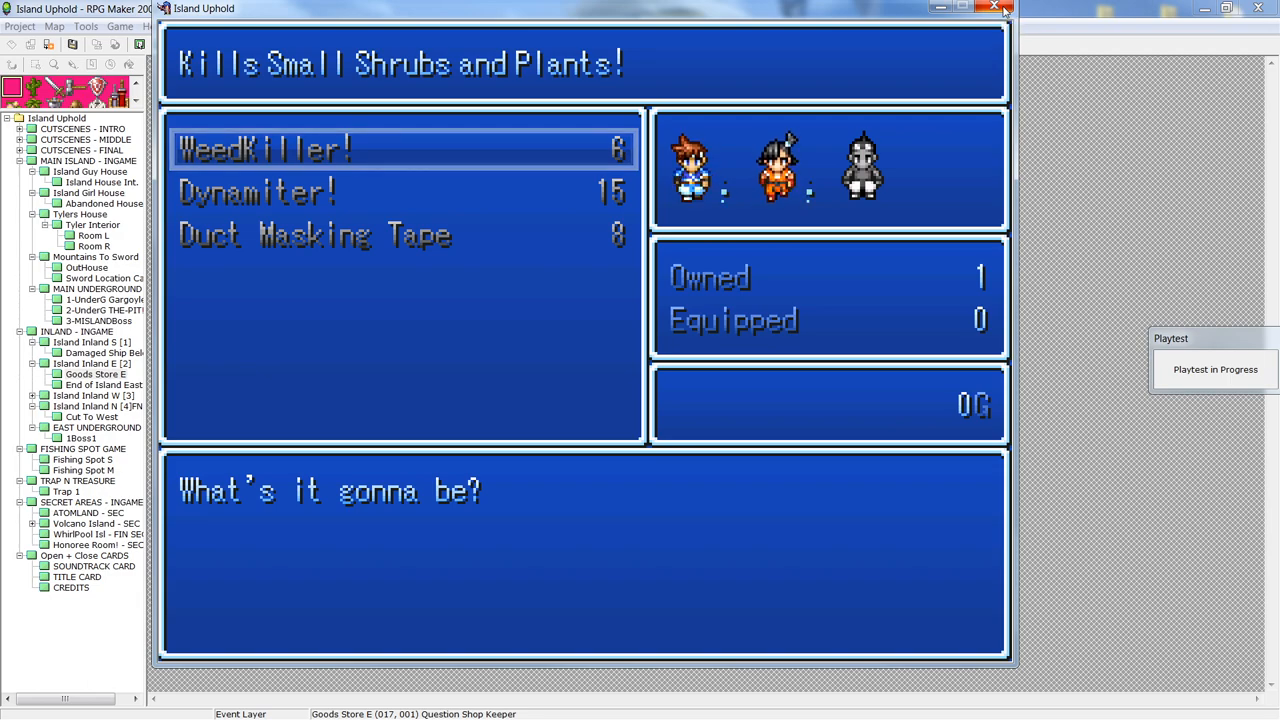
pyautogui.click(1005, 10)
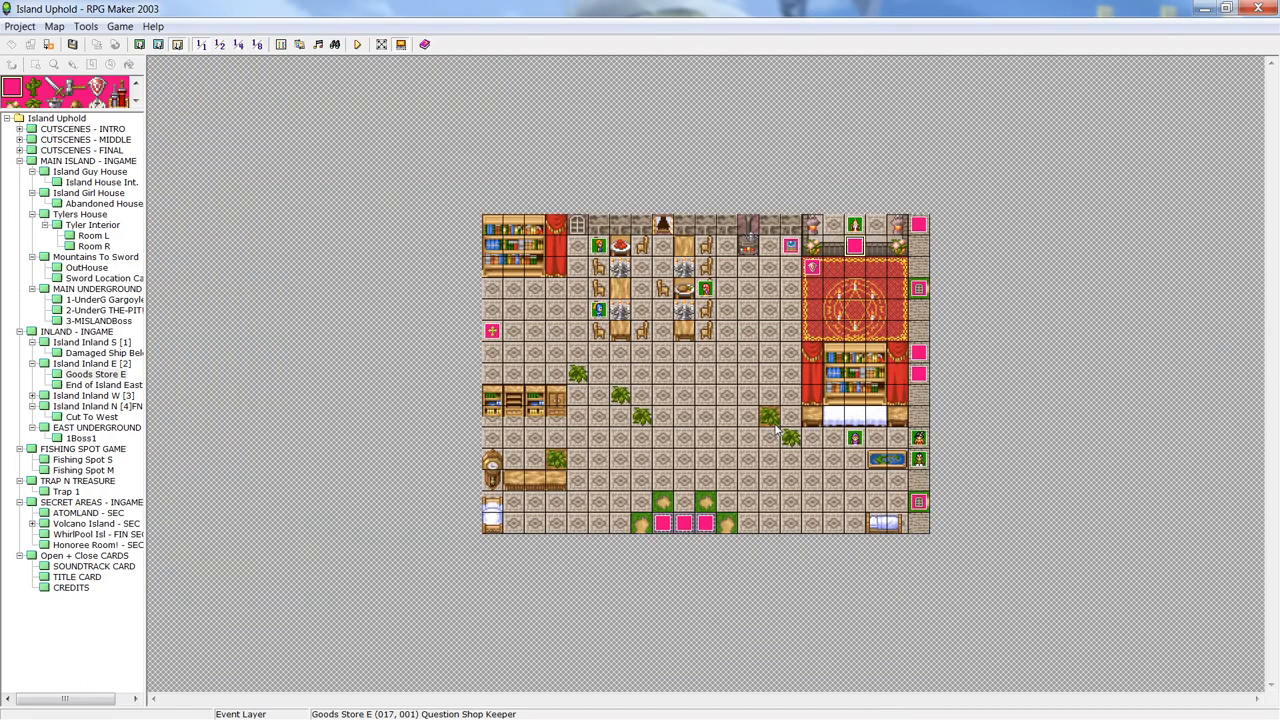